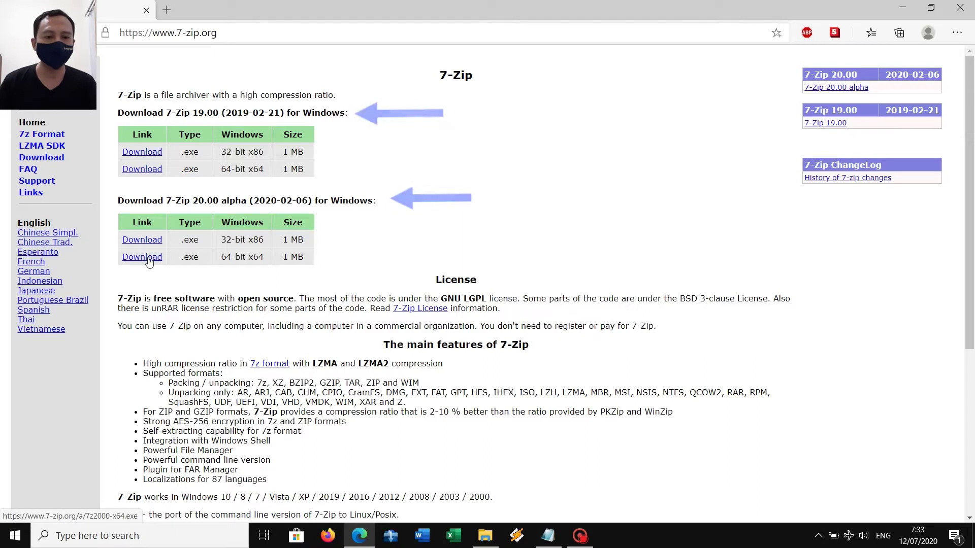
Step: Download the 64-bit x64 Windows installer of 7-Zip 20.00 alpha and open the downloaded file's options
click(148, 258)
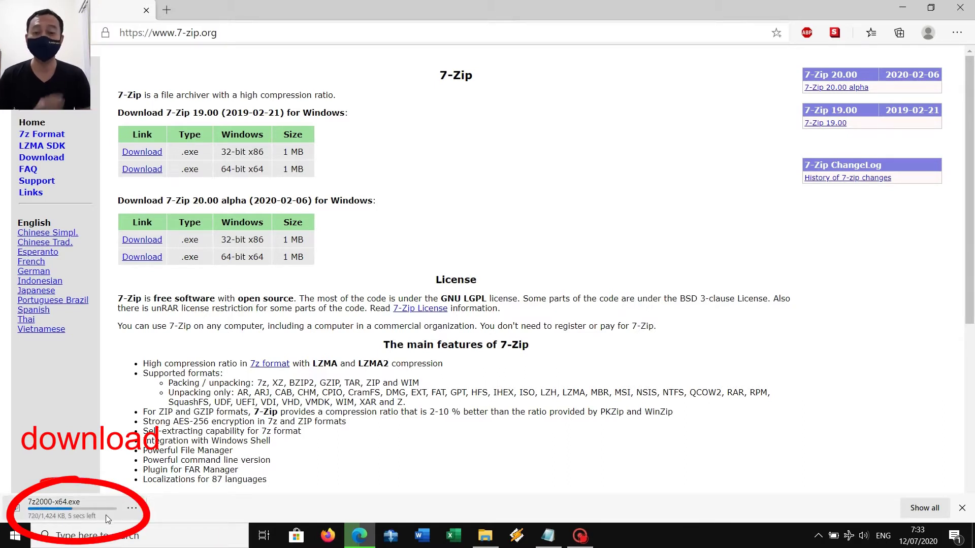
click(132, 508)
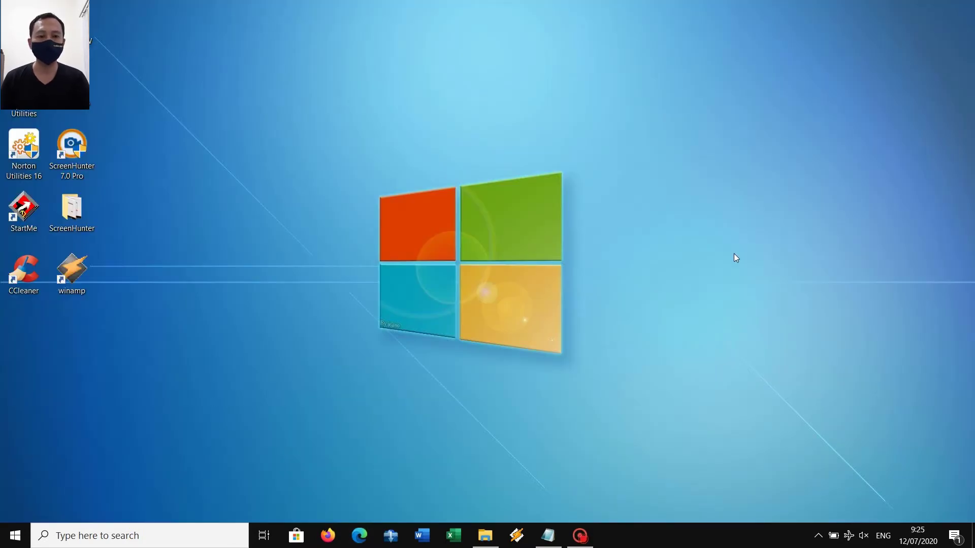
Step: Switch to File Explorer and open the WINRAR & 7 ZIP folder inside MASTER on the DATA (D:) drive
click(485, 531)
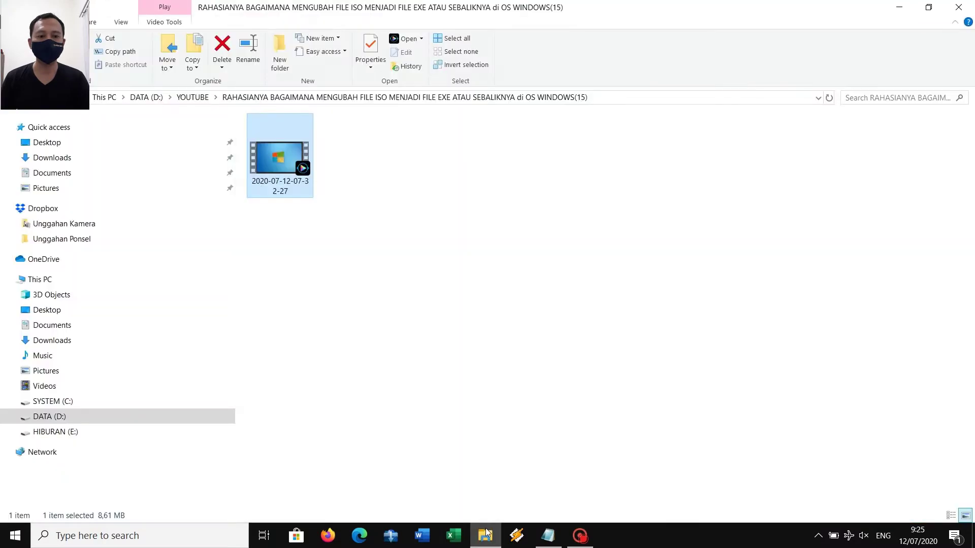
click(53, 417)
click(12, 417)
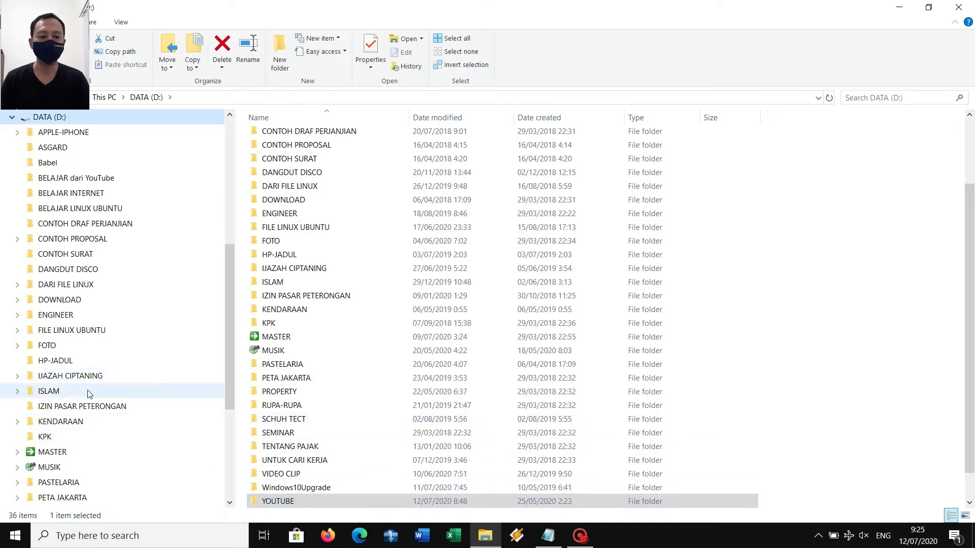
scroll(74, 418, down, 1)
click(51, 437)
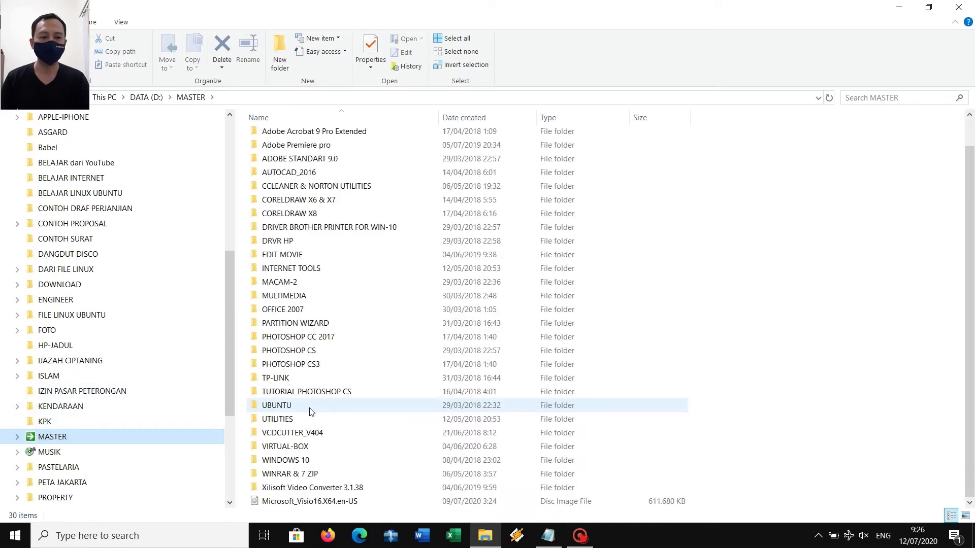
click(318, 474)
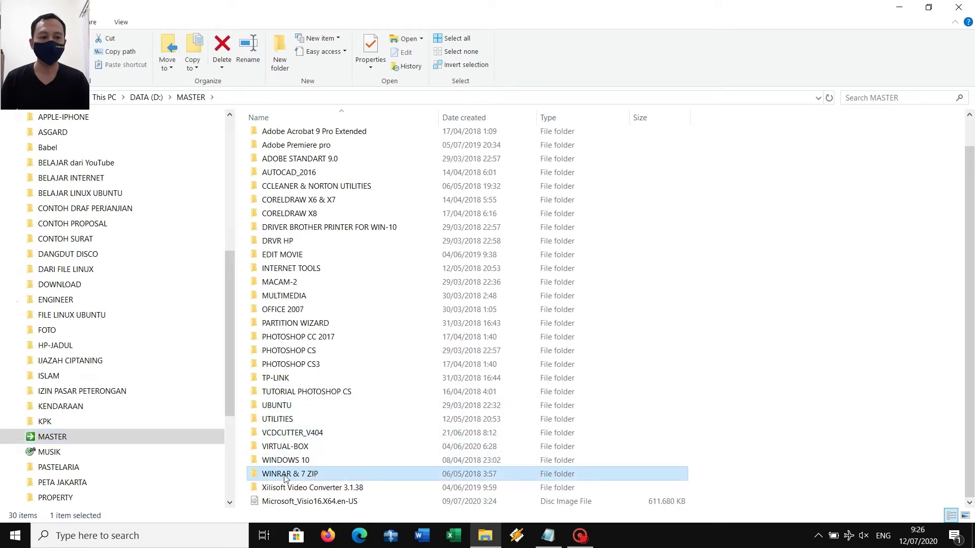
double_click(301, 475)
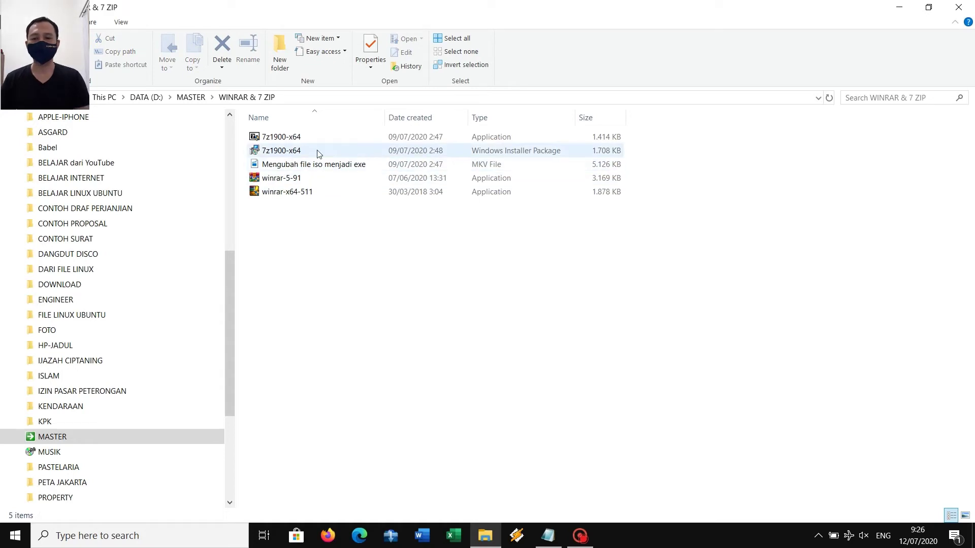
Step: Run the 7z1900-x64 Windows Installer package and complete the setup with the Modify operation and its default features
click(301, 152)
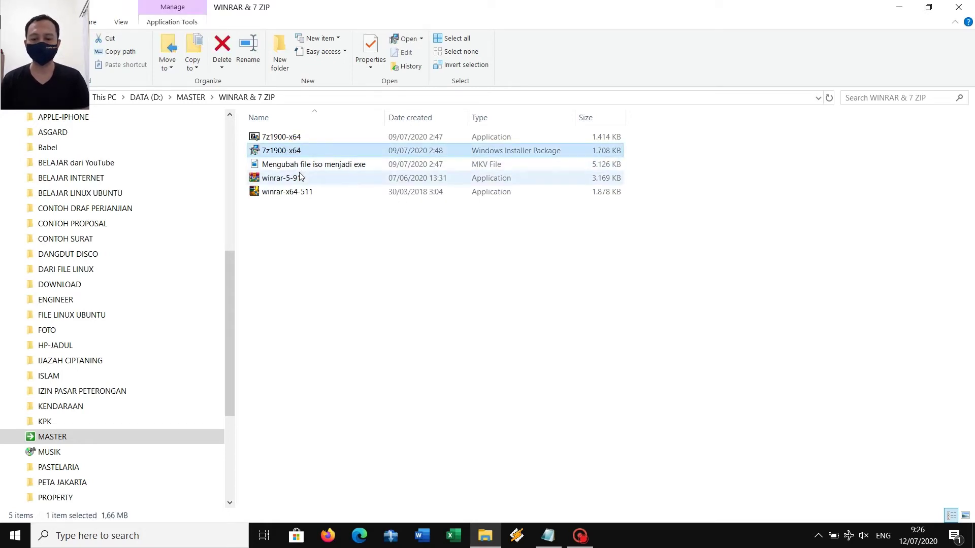
double_click(300, 152)
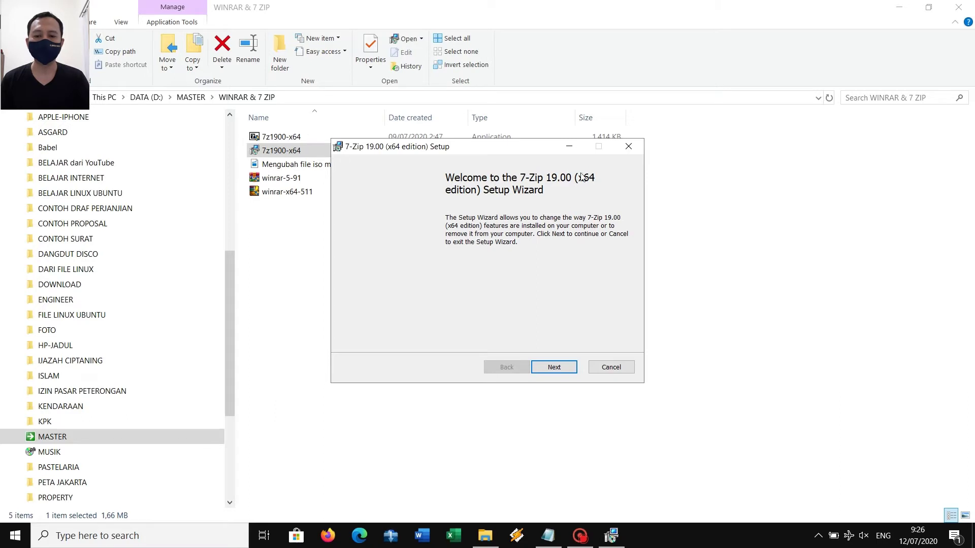
click(554, 367)
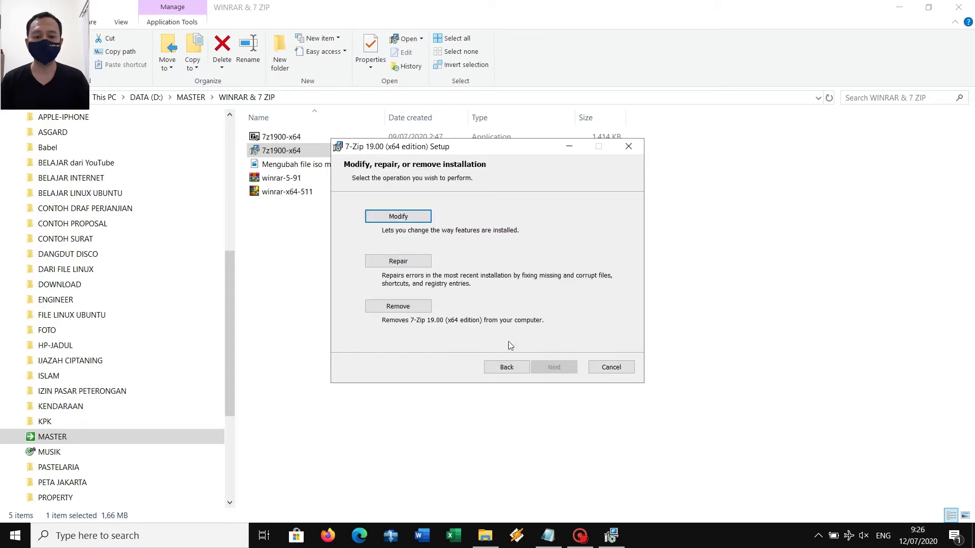
click(425, 221)
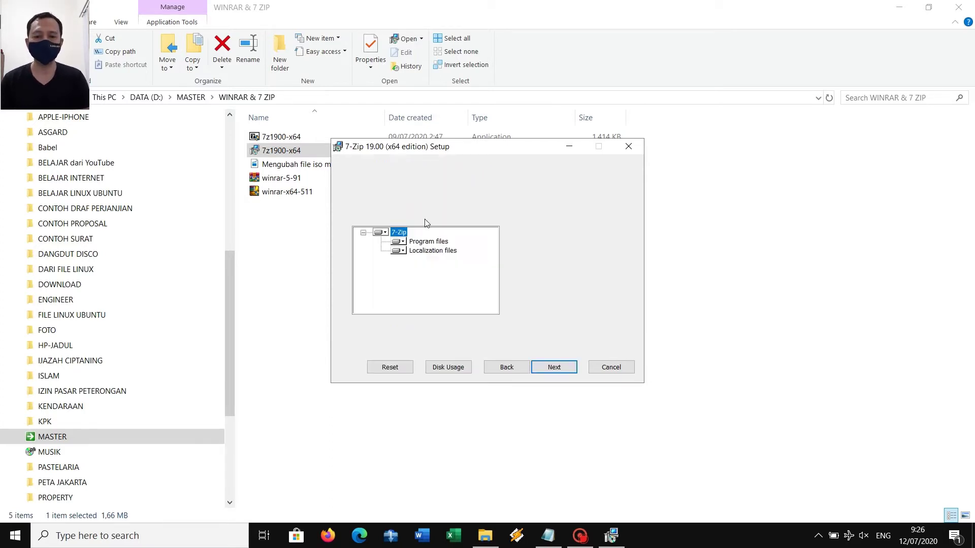
click(559, 372)
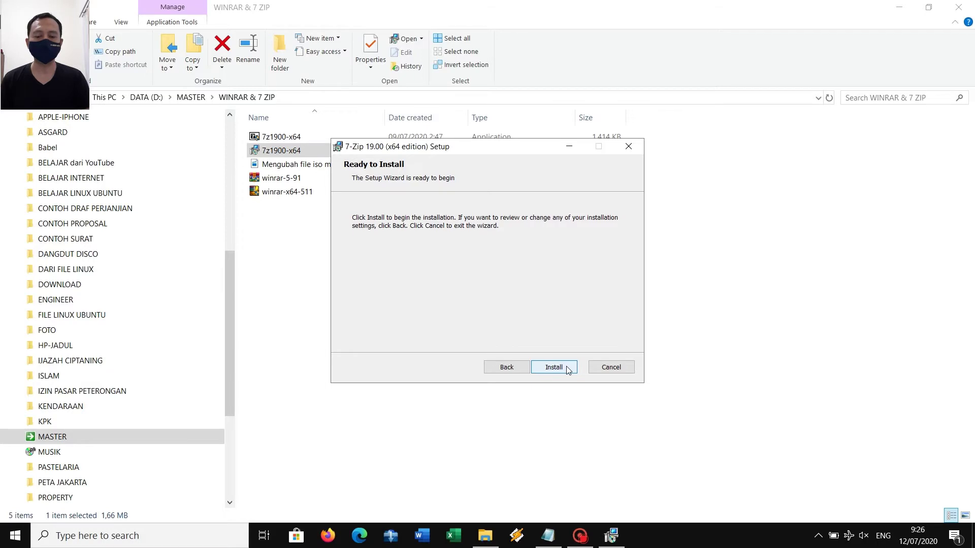
click(567, 368)
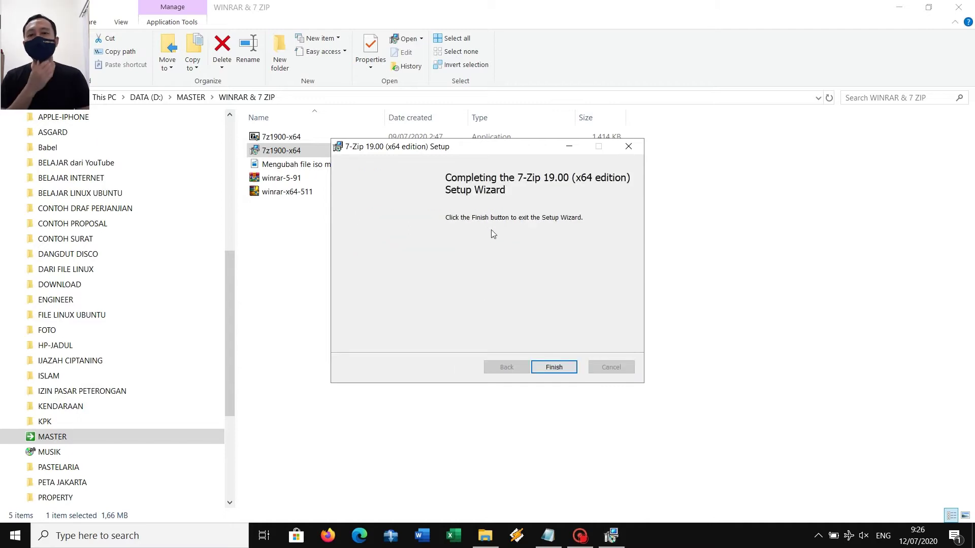
click(552, 366)
click(474, 343)
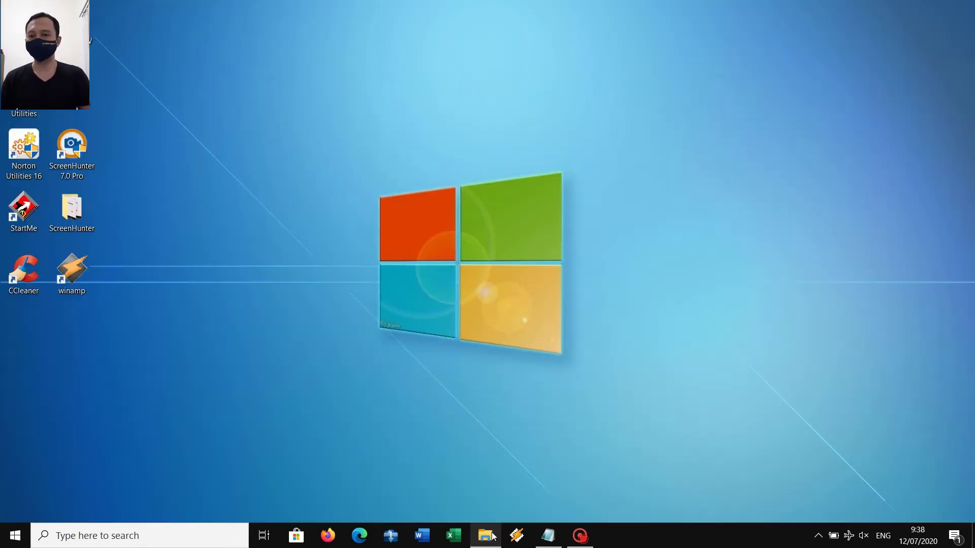
Step: Open the OFFICE VISIO 2019 folder in File Explorer and check the properties of the Microsoft_Visio16.X64.en-US disc image
click(489, 535)
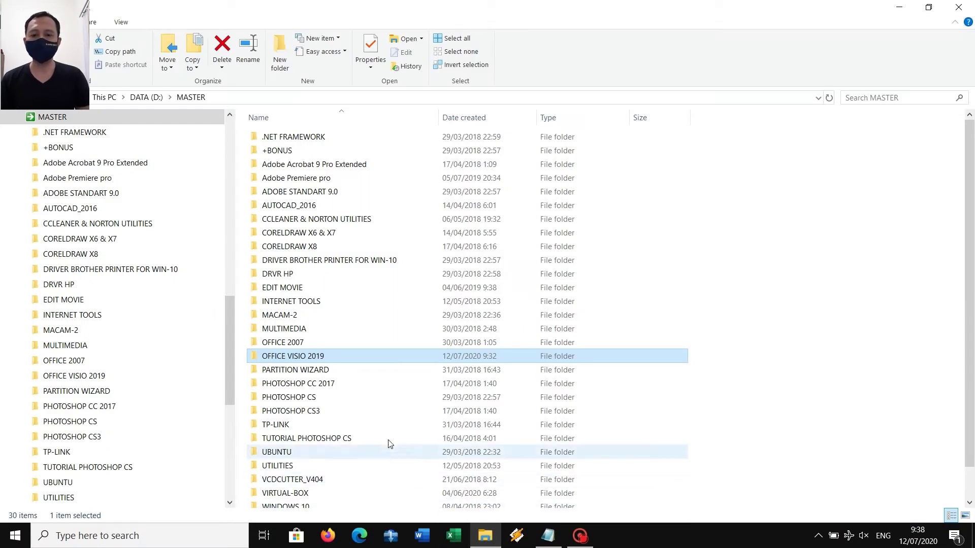
double_click(320, 355)
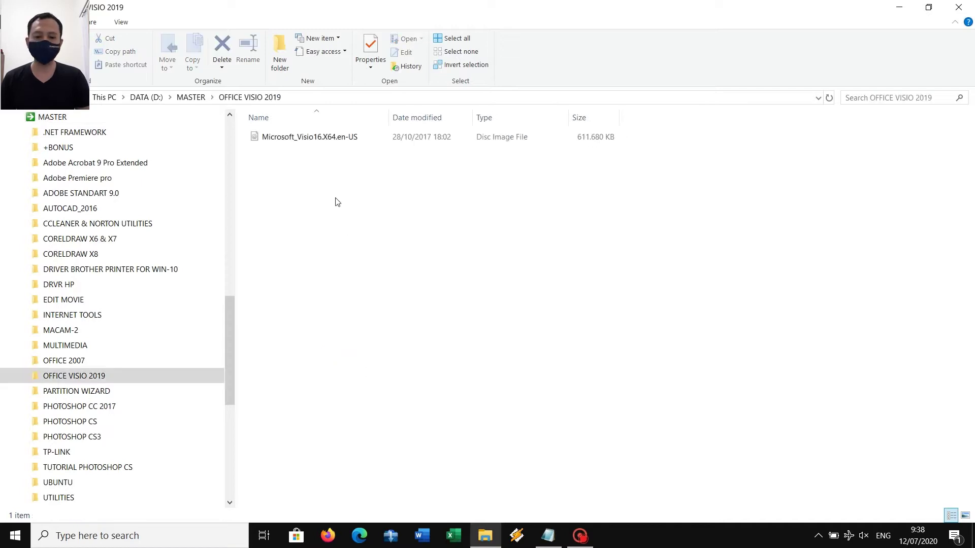
click(331, 137)
right_click(331, 137)
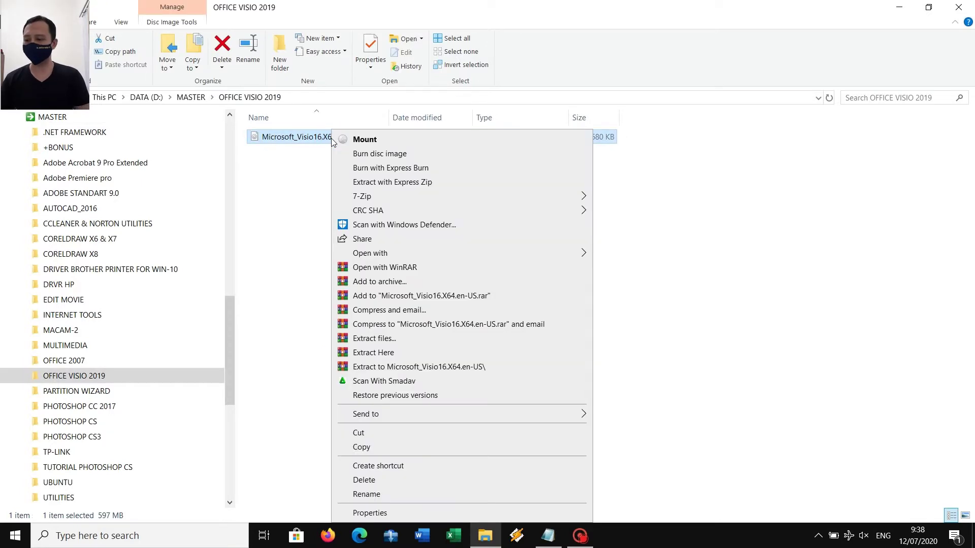
click(369, 513)
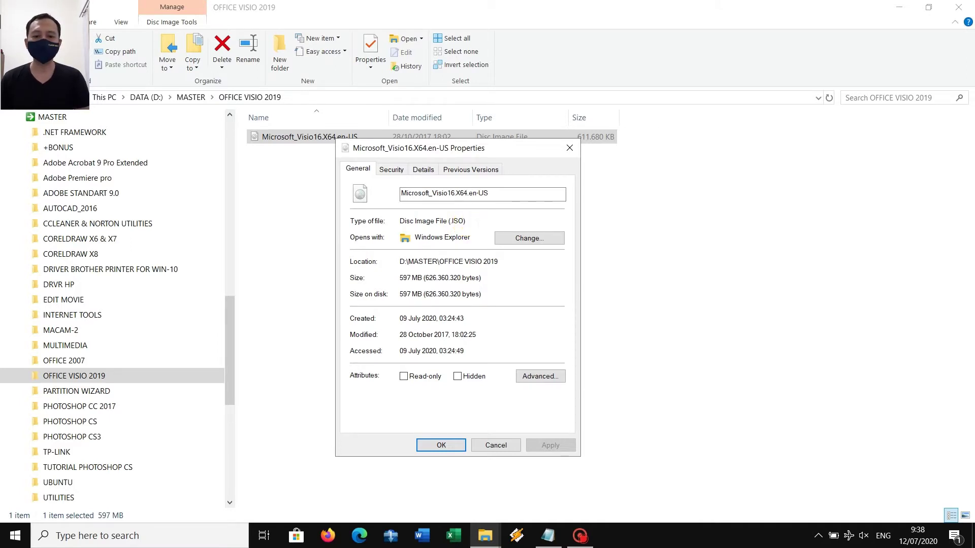
click(439, 444)
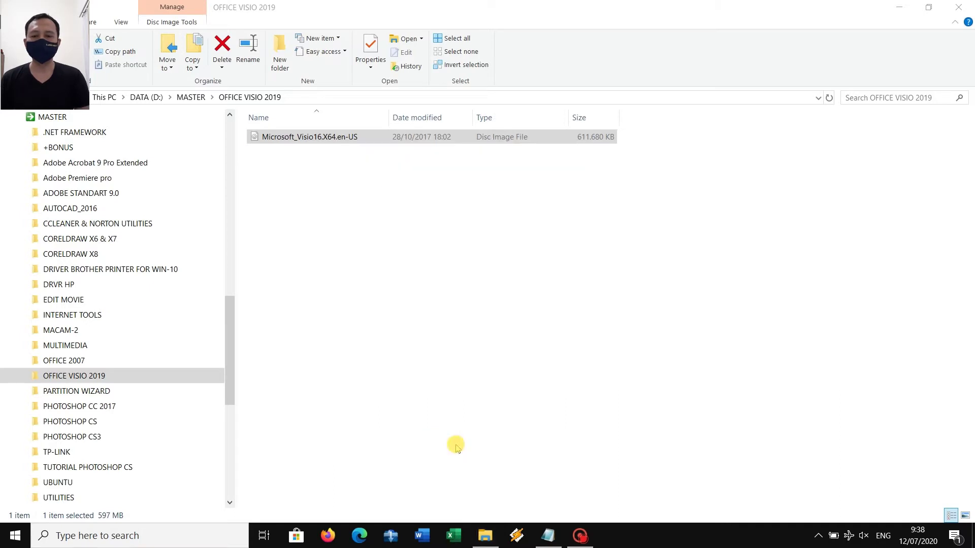
Step: Create a new folder named VISIO 2019 inside the OFFICE VISIO 2019 folder
right_click(298, 183)
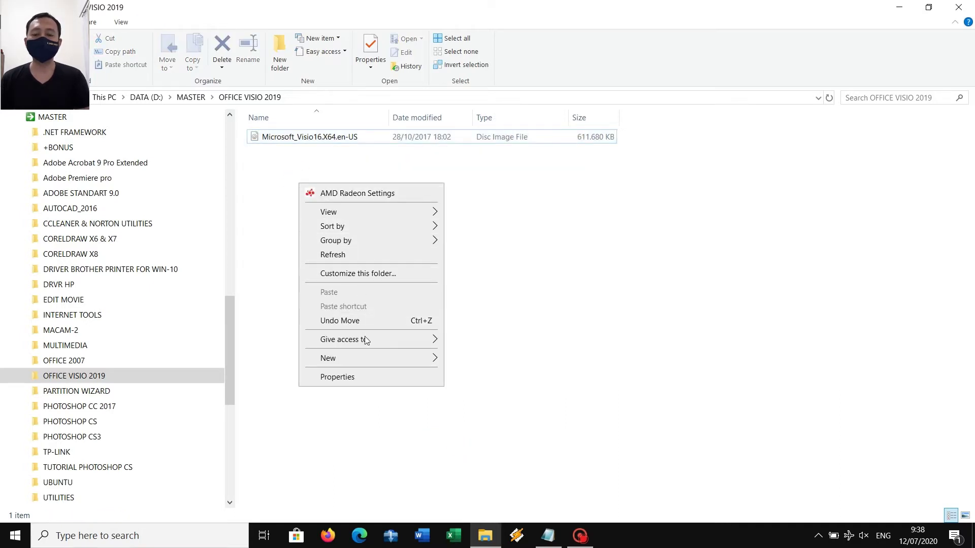
mouse_move(376, 361)
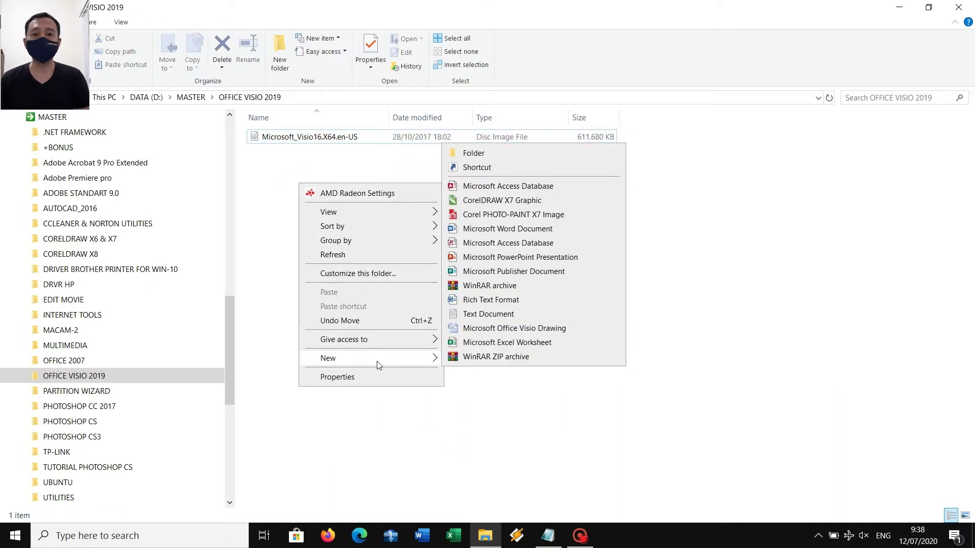
click(470, 151)
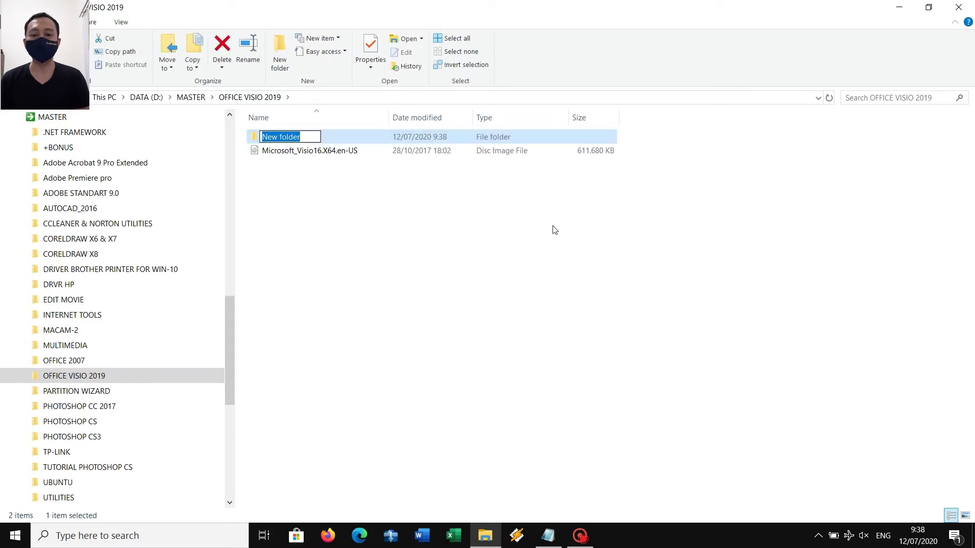
text(visio)
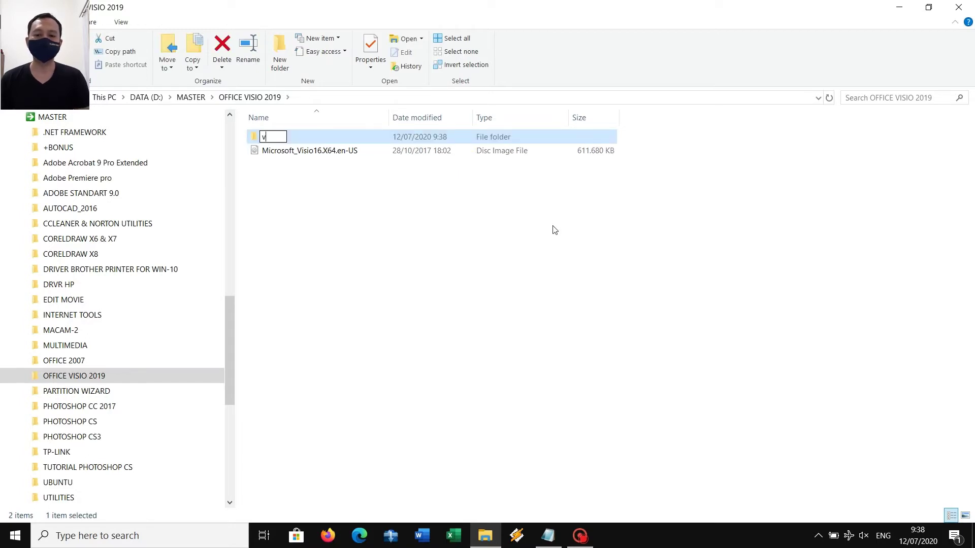
key(BackSpace)
key(BackSpace)
key(BackSpace)
key(BackSpace)
key(BackSpace)
text(V)
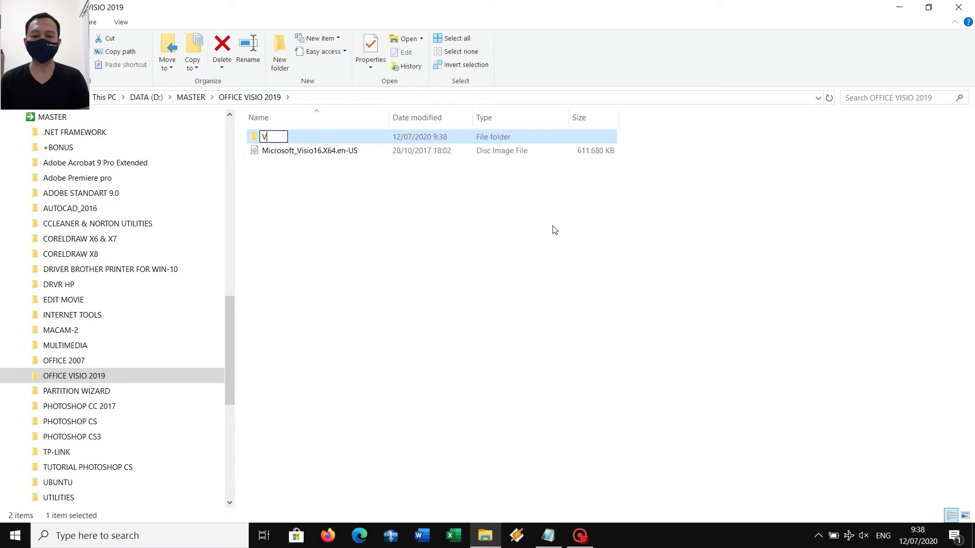
text(ISIO 2019)
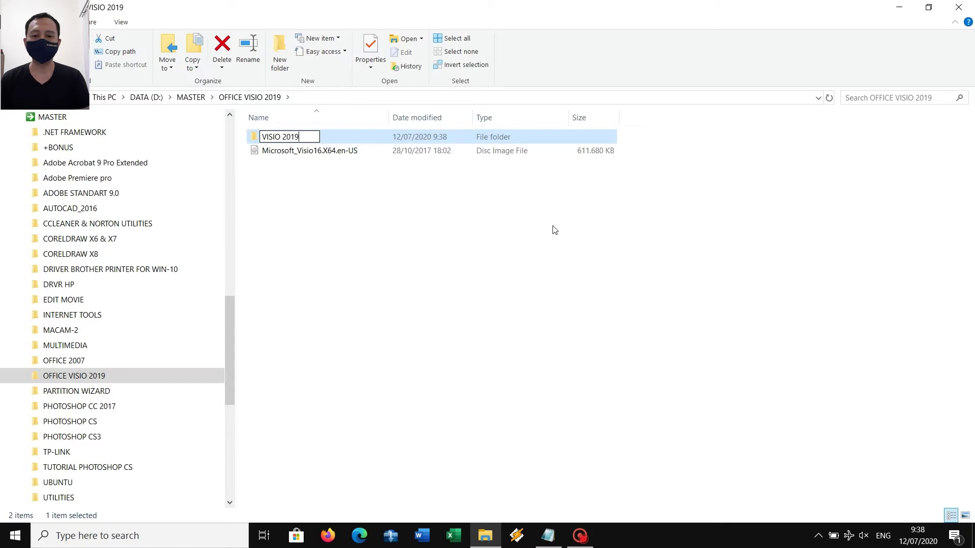
key(Return)
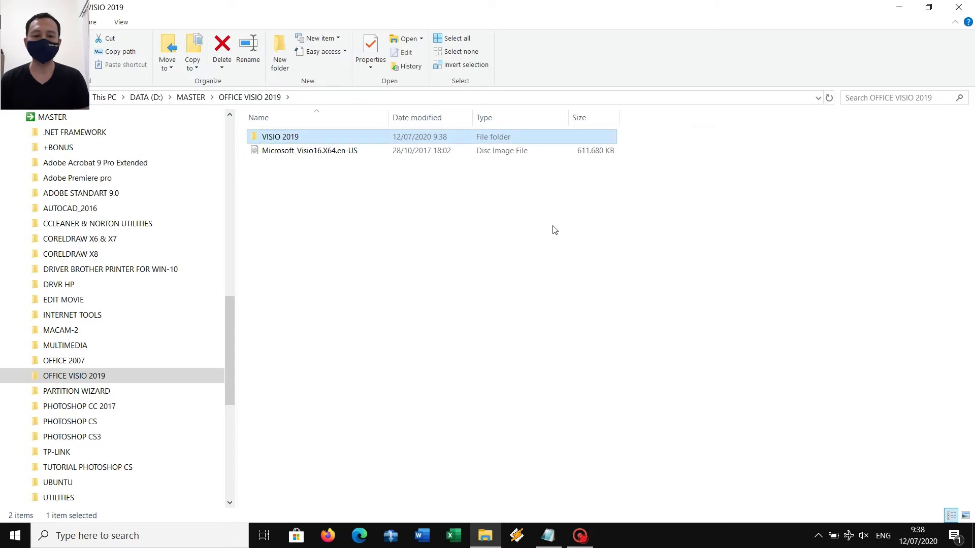
click(434, 244)
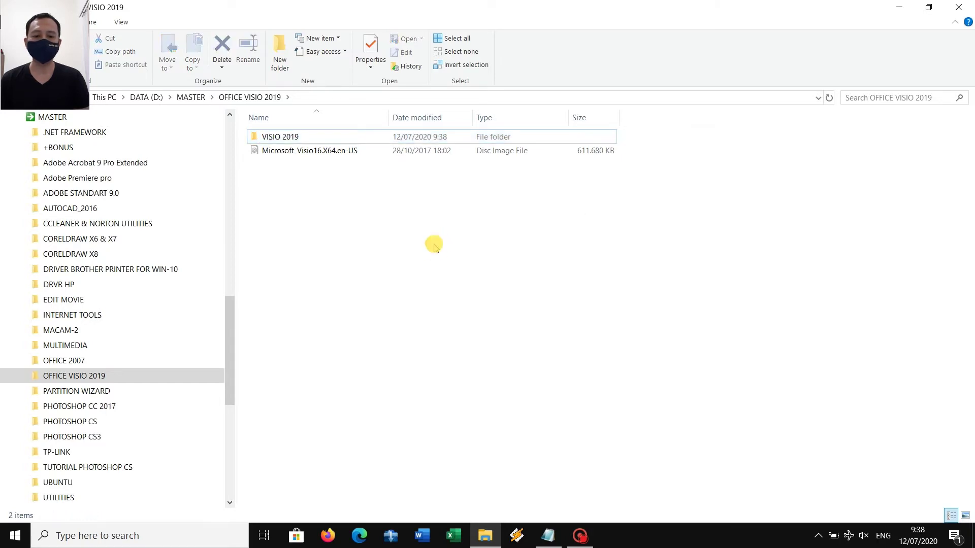
Step: Start a 7-Zip file extraction of the Microsoft_Visio16.X64.en-US disc image and set its destination to D:\MASTER\OFFICE VISIO 2019\VISIO 2019
right_click(335, 155)
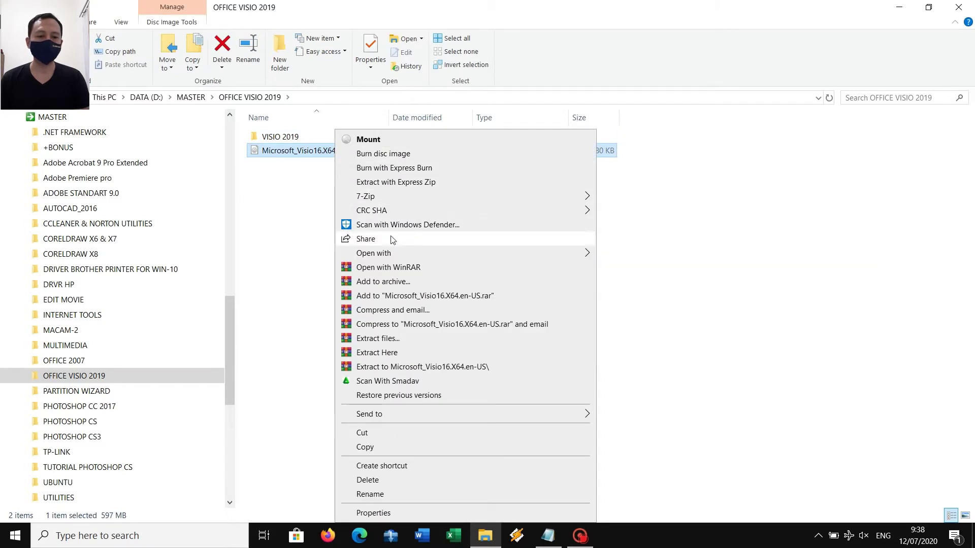
mouse_move(401, 198)
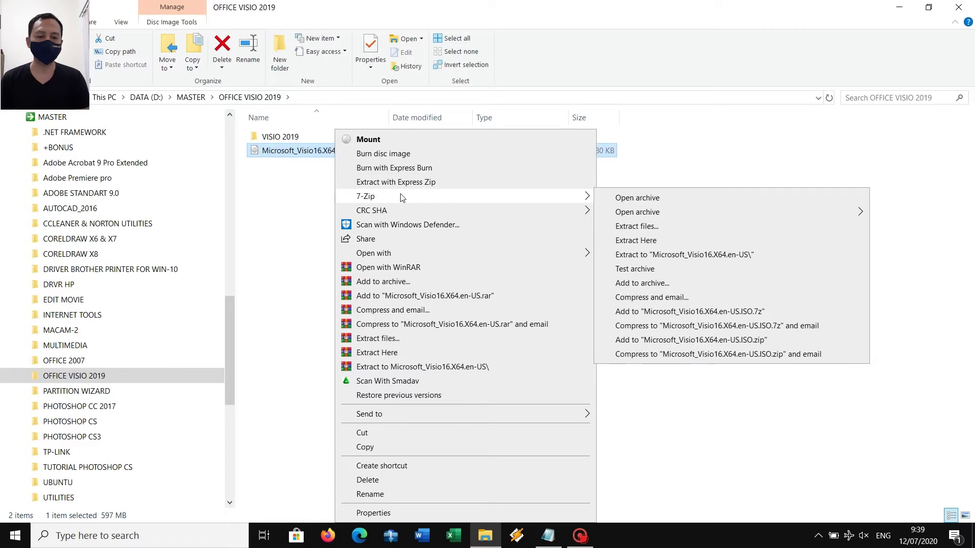
click(655, 228)
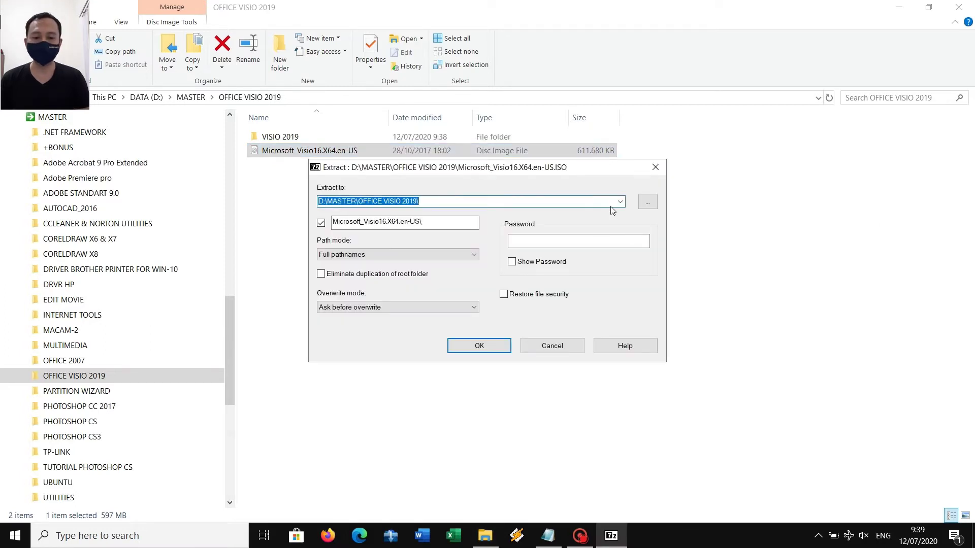
click(648, 205)
drag(568, 230, 569, 273)
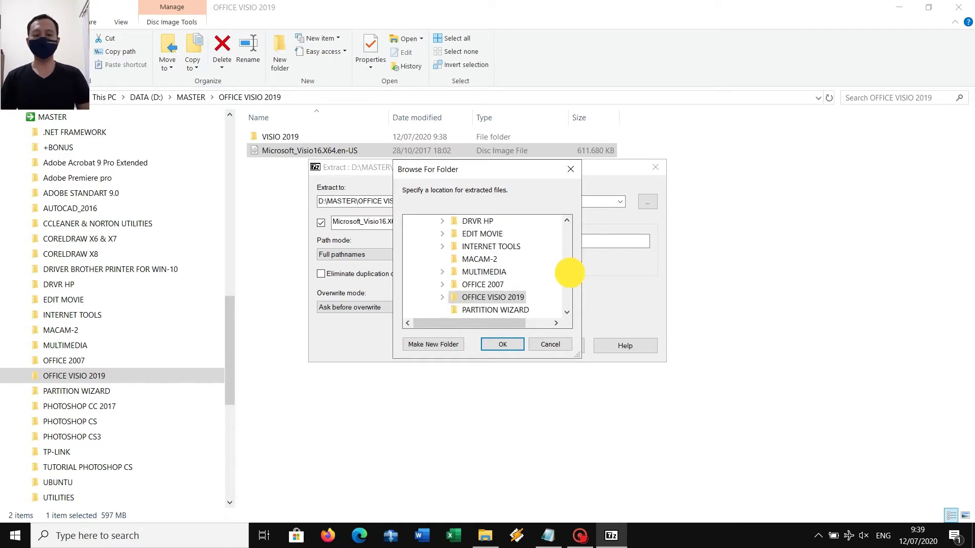
click(452, 297)
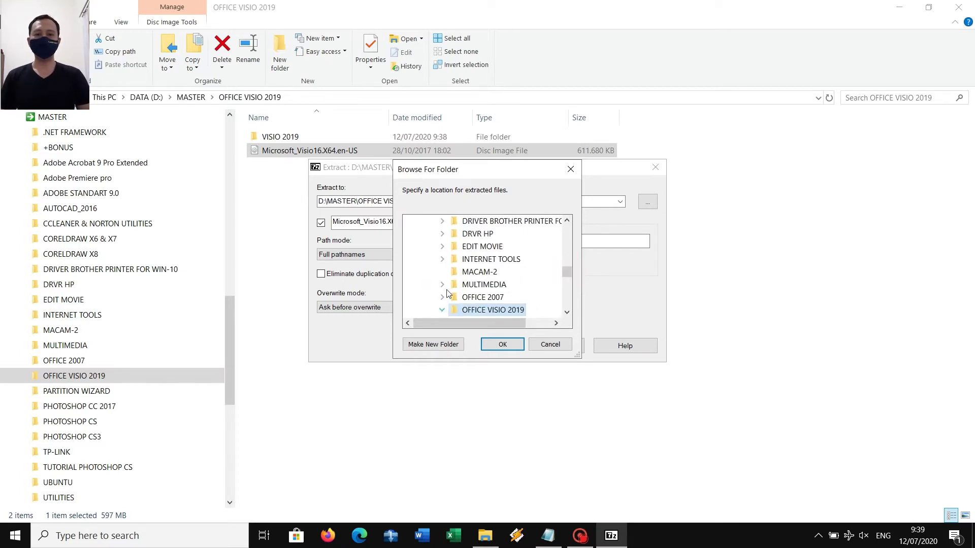
click(566, 312)
click(566, 312)
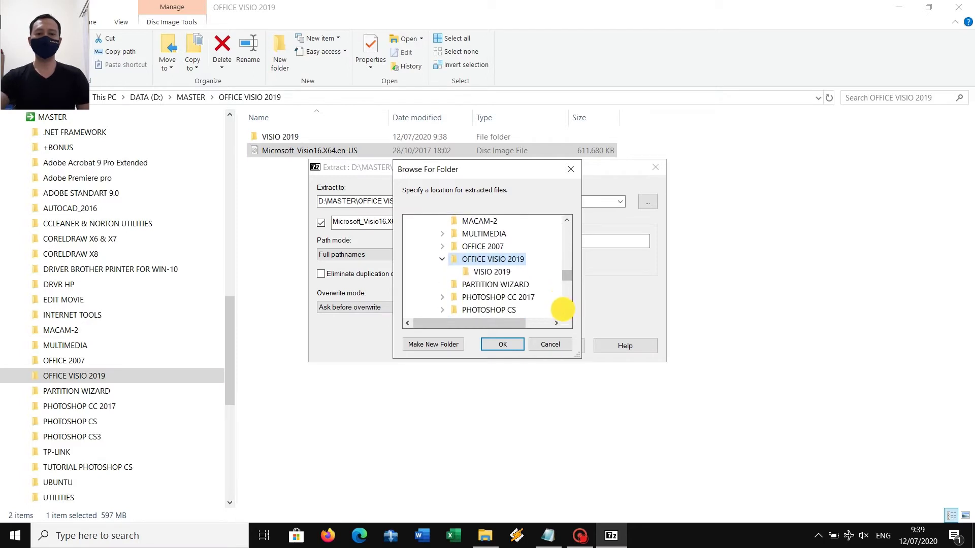
click(485, 272)
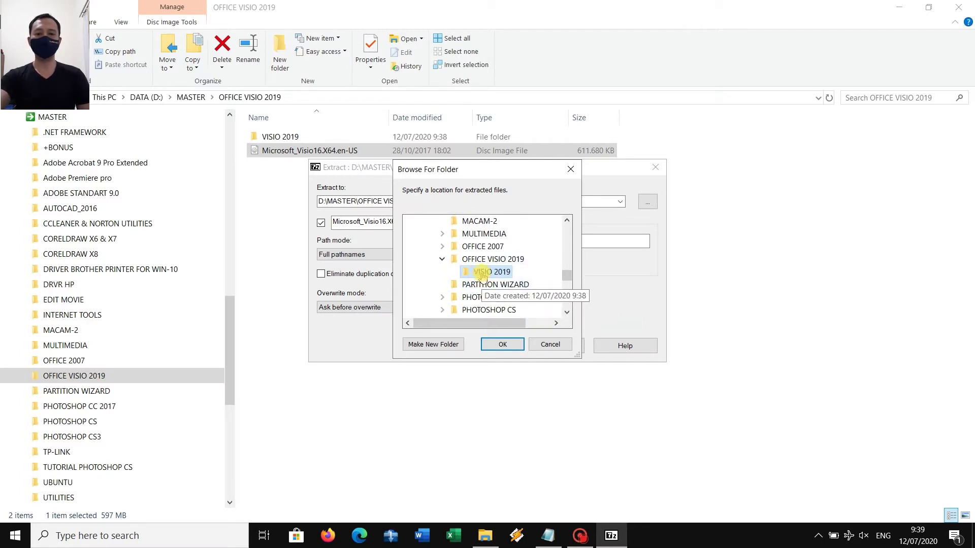
click(503, 345)
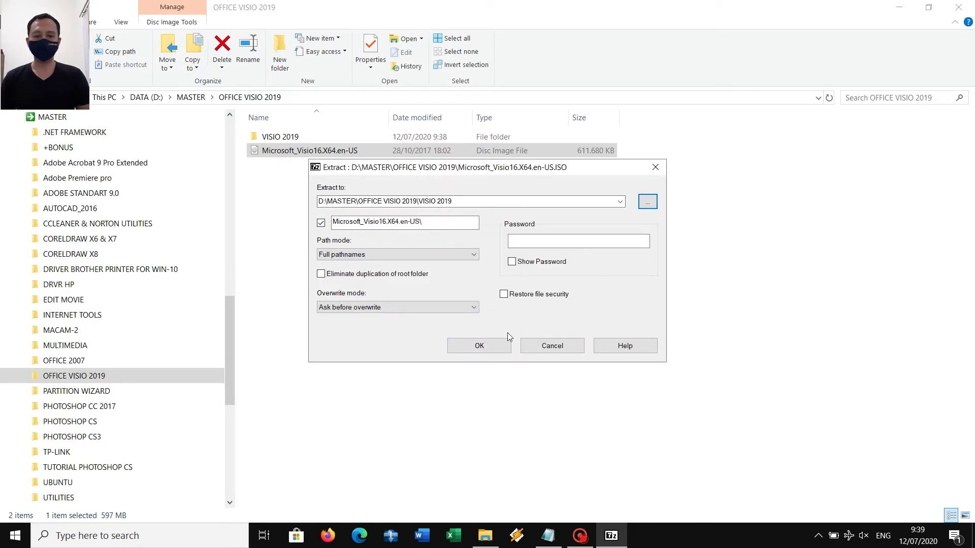
Step: Extract the disc image with the current settings and open the resulting Microsoft_Visio16.X64.en-US folder inside VISIO 2019
click(479, 347)
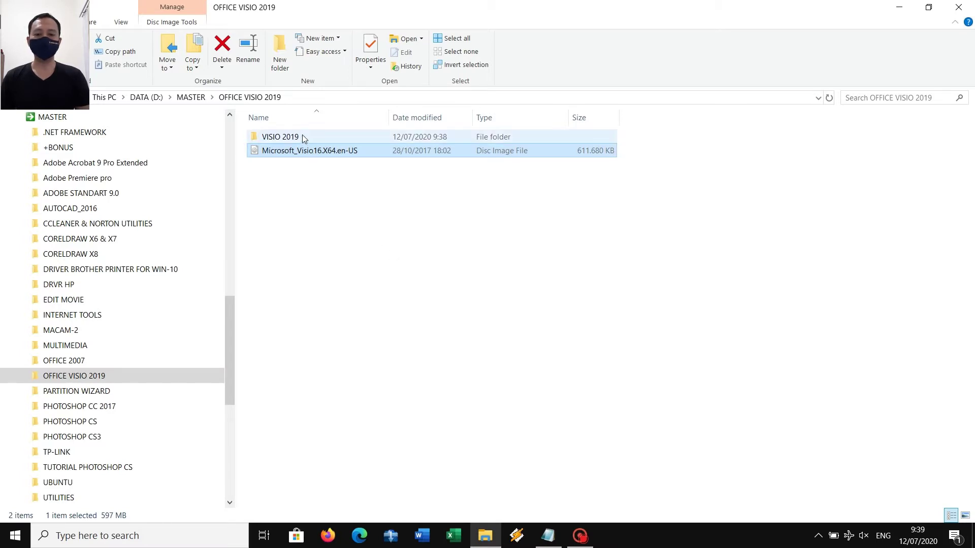
click(286, 138)
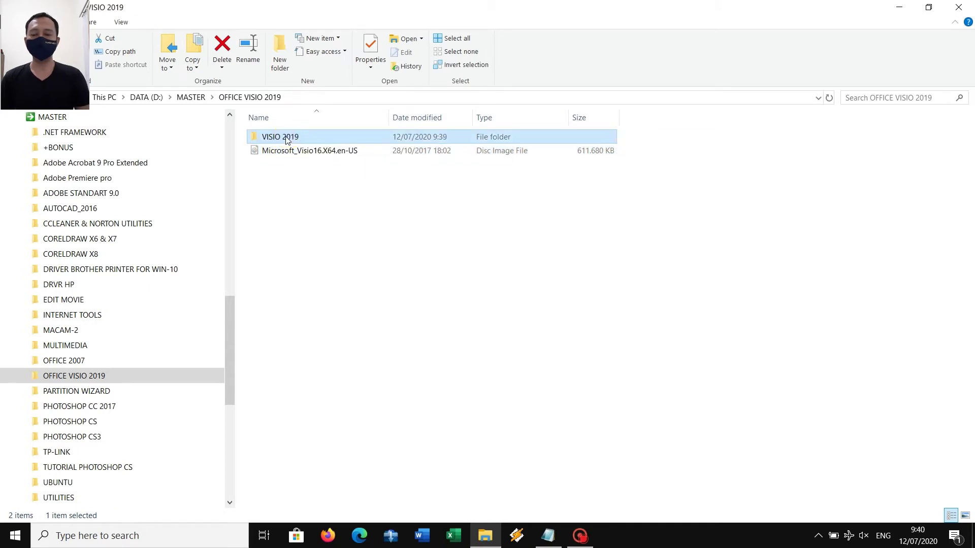
double_click(286, 138)
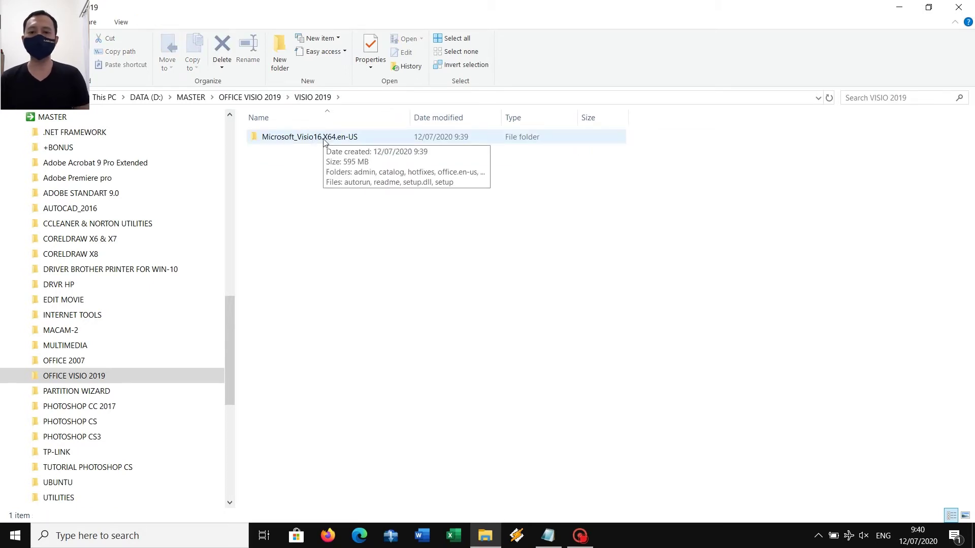
double_click(311, 137)
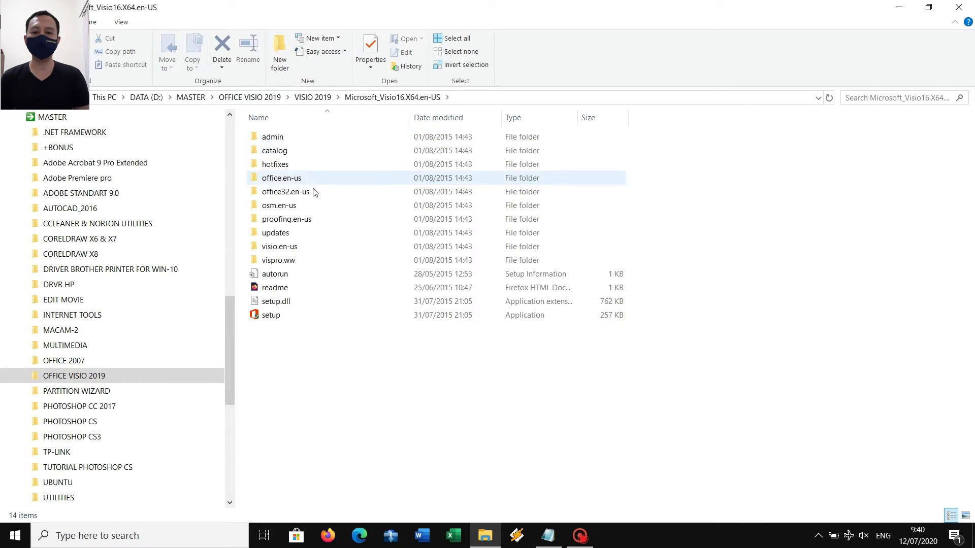
Step: Check the file type of the extracted setup application in its properties and close them
click(276, 316)
right_click(274, 316)
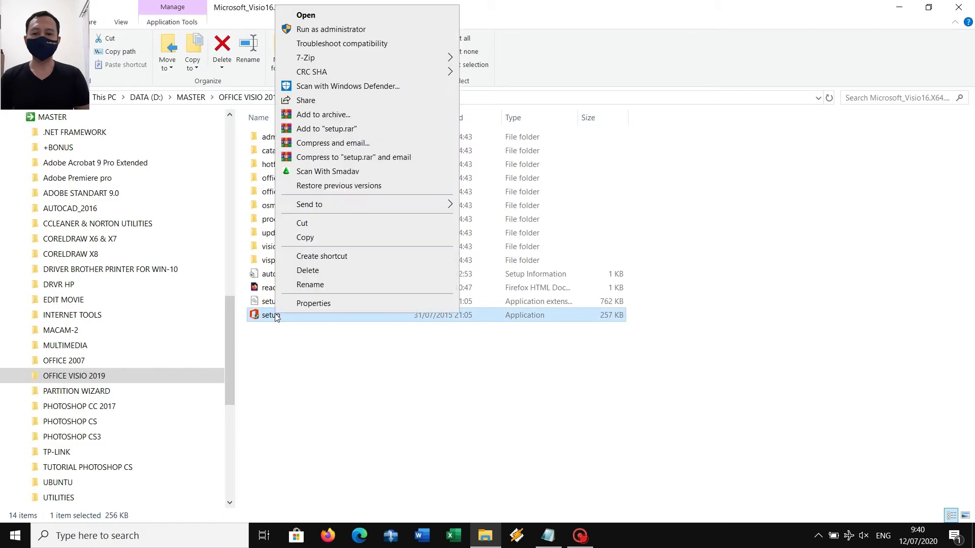
click(316, 304)
drag(458, 202, 495, 121)
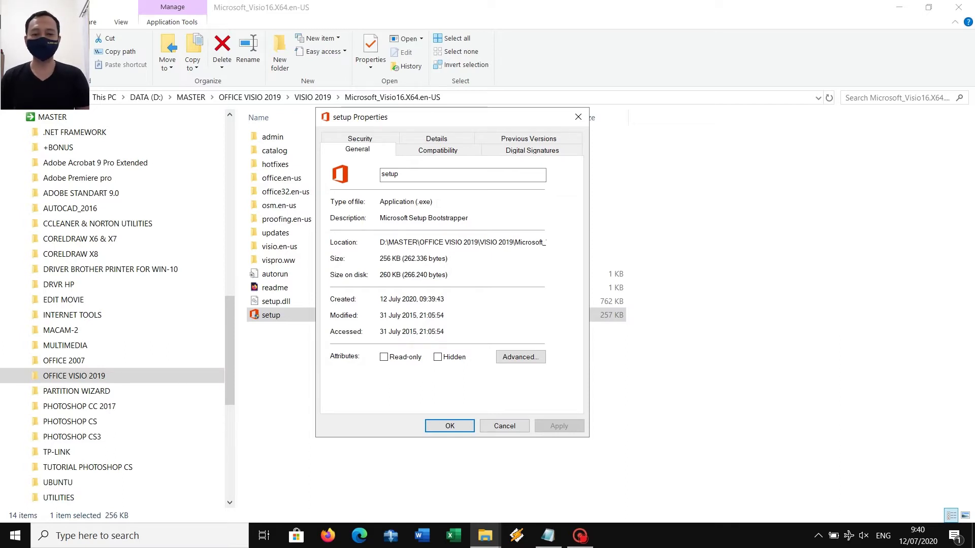
click(443, 427)
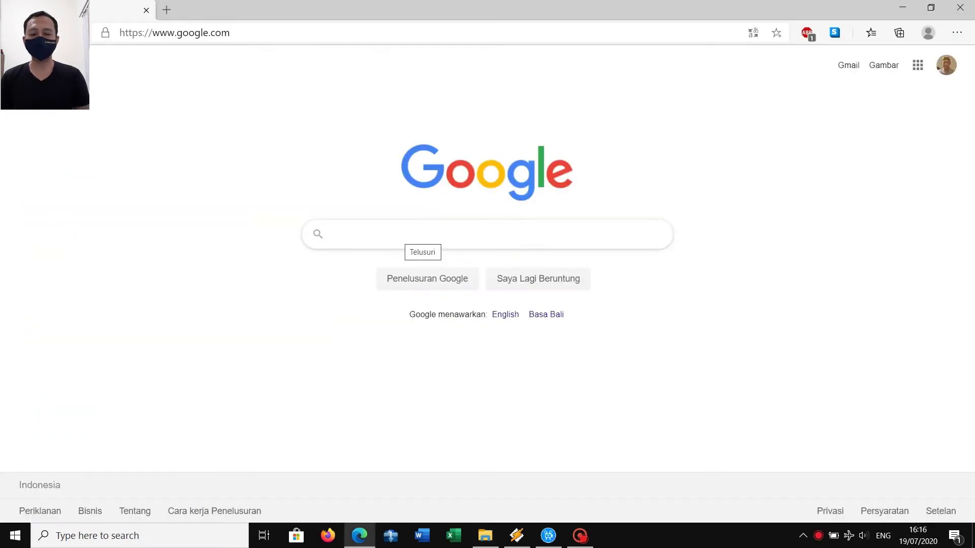
Step: In the Edge browser, search Google for winrar and open the Download WinRAR page of win-rar.com
click(398, 232)
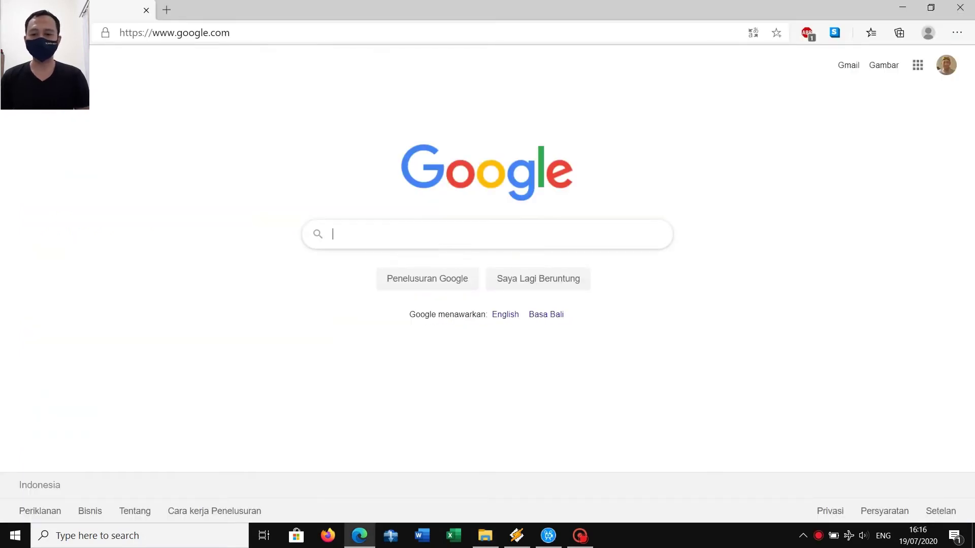
text(w)
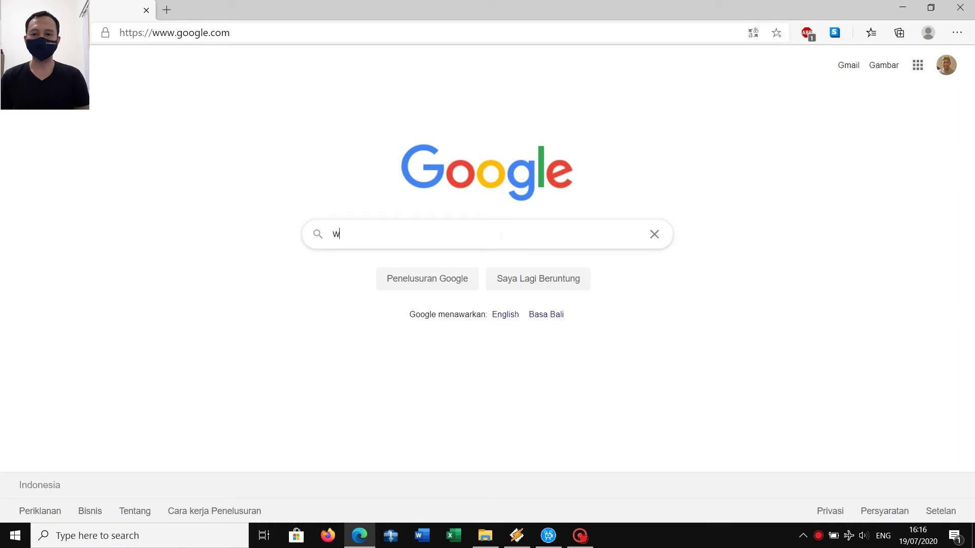
text(in)
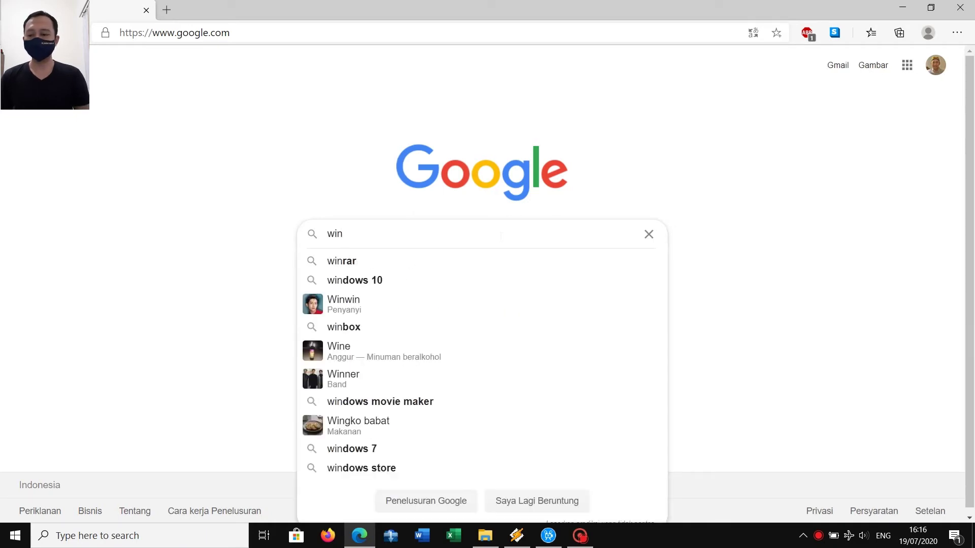
text(rar)
key(Return)
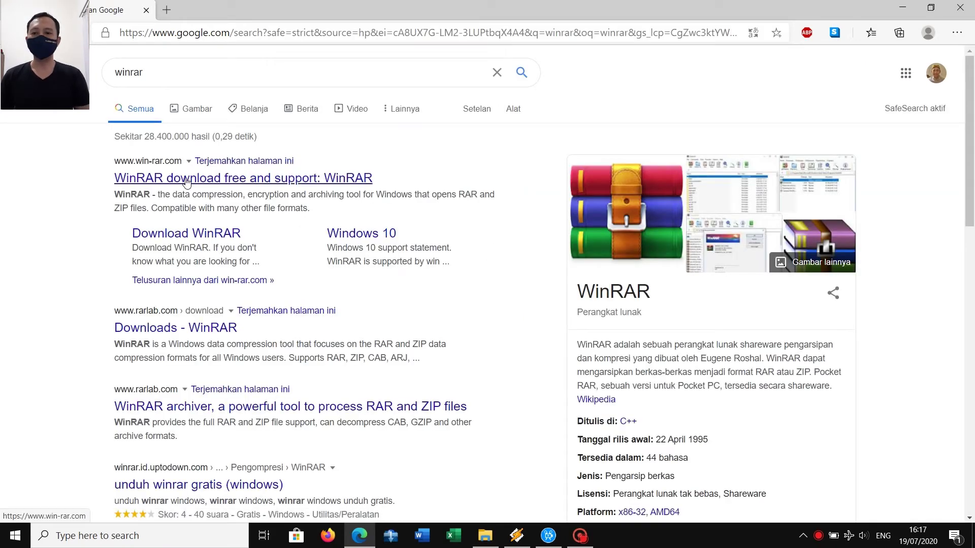
click(181, 232)
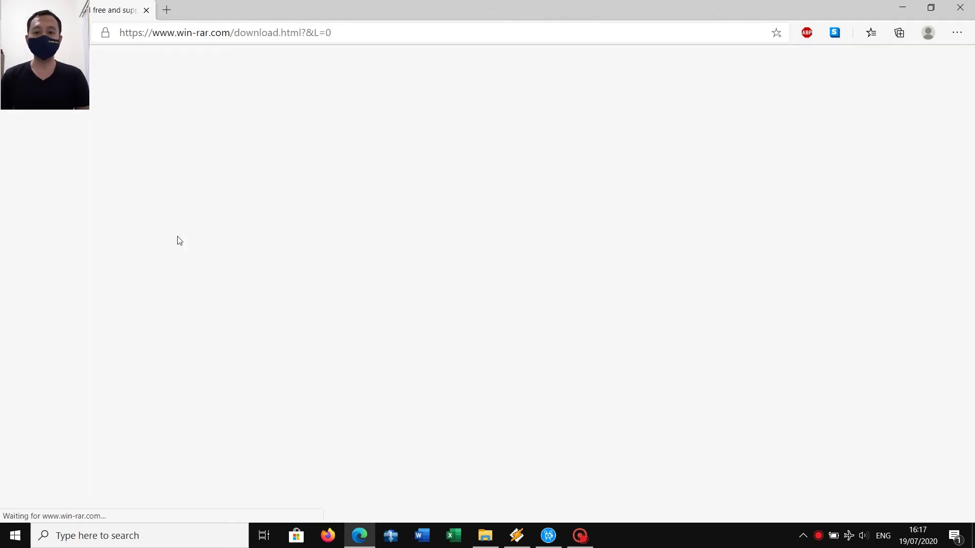
scroll(200, 240, down, 4)
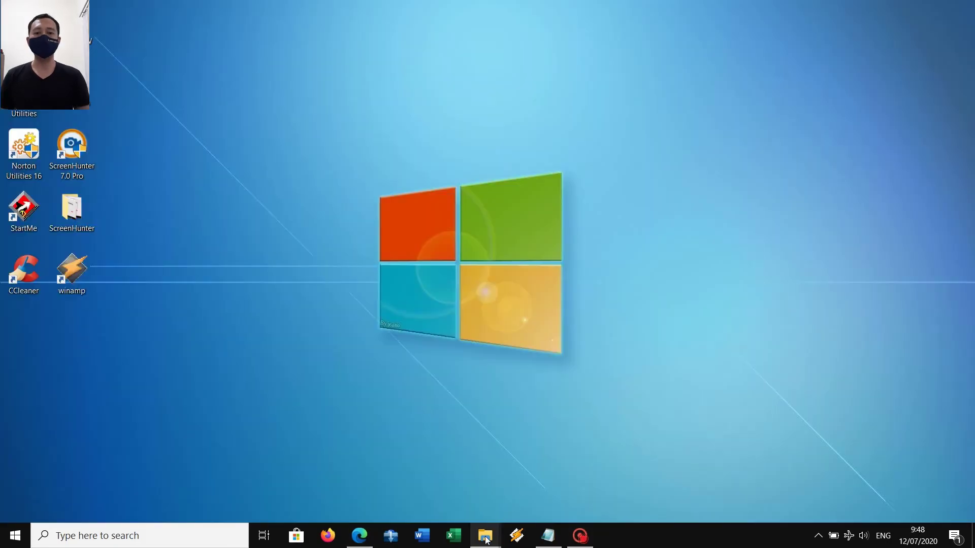
Step: Switch to the WINRAR & 7 ZIP folder in File Explorer and review the actions available for the winrar-5-91 installer
mouse_move(486, 539)
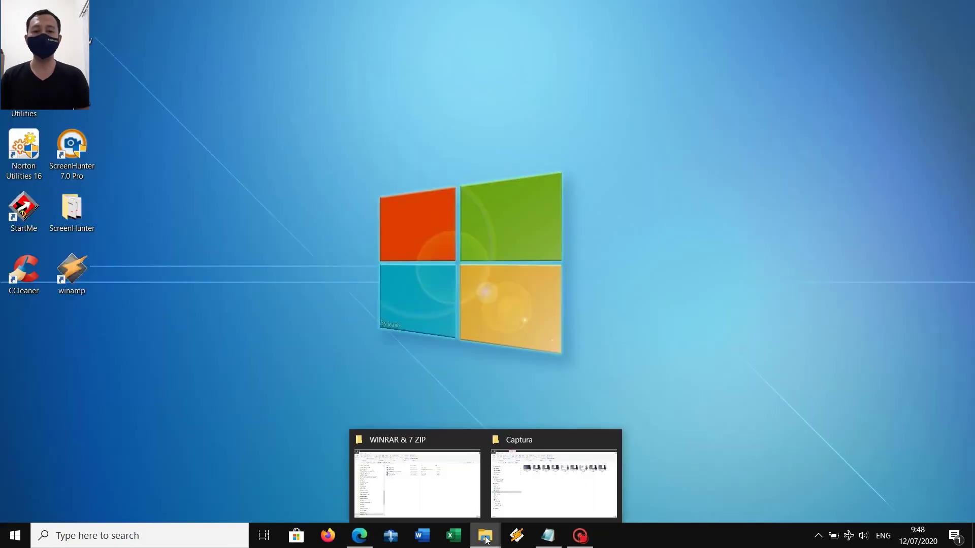
click(439, 491)
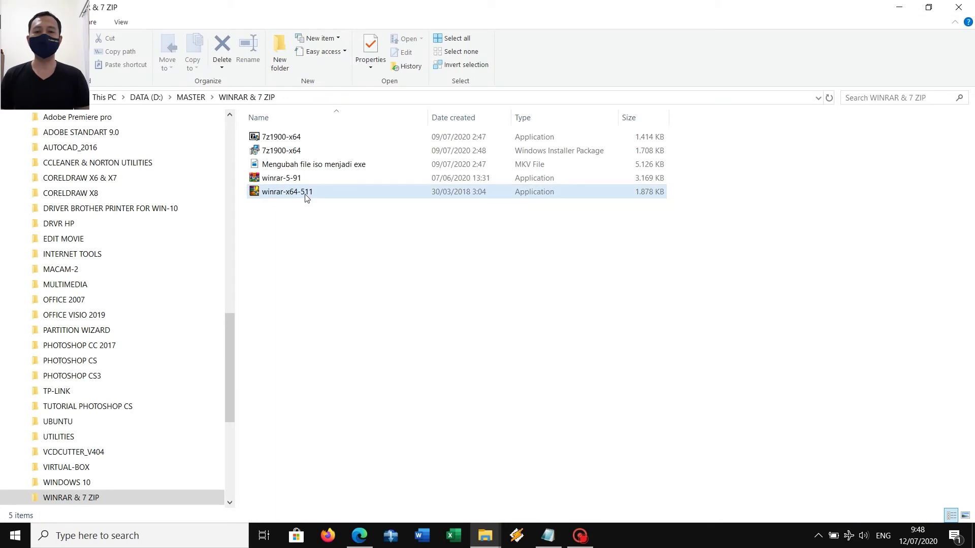
click(293, 182)
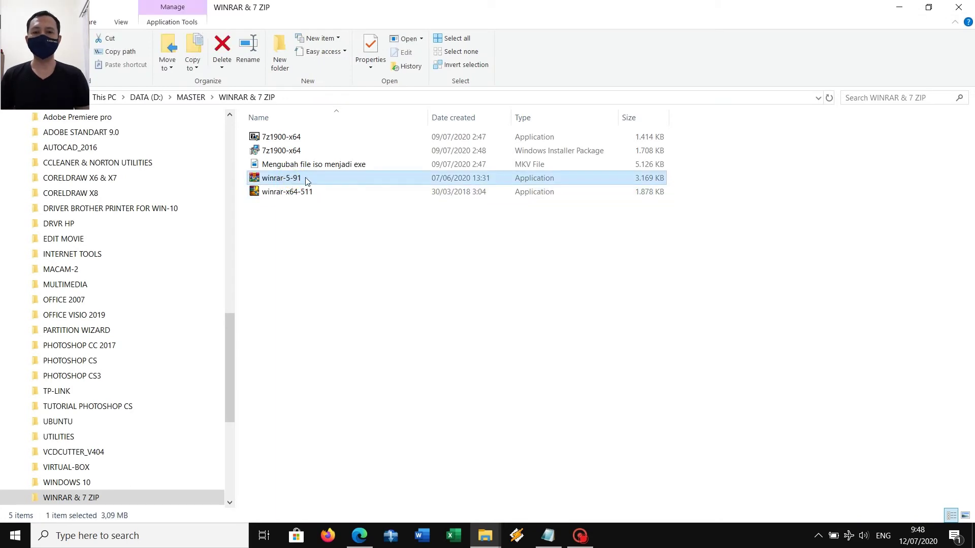
right_click(302, 176)
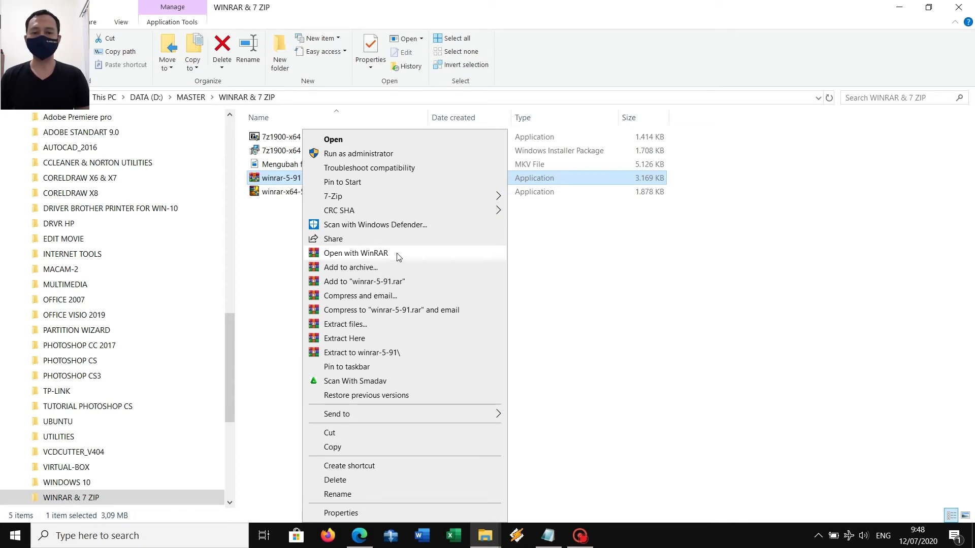
click(594, 263)
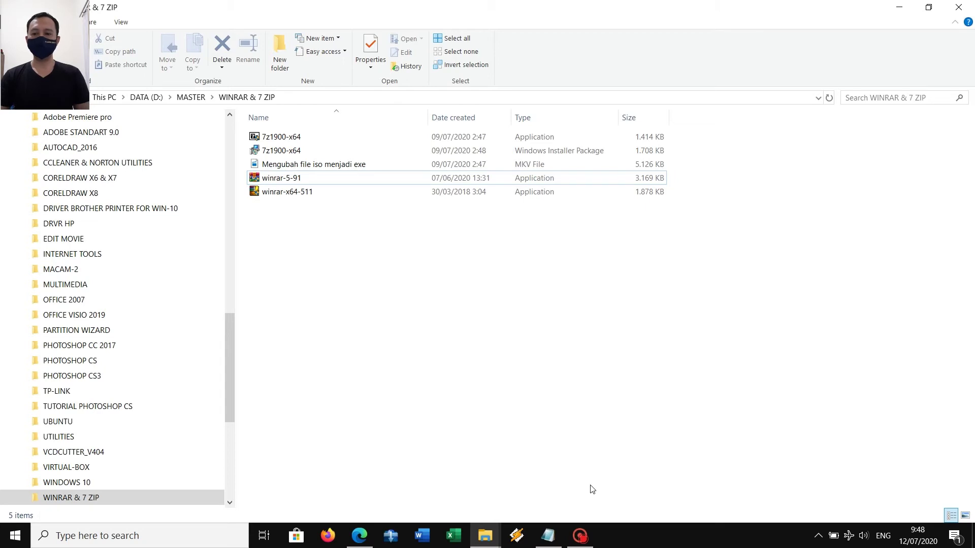
Step: Open the CORELDRAW X8 folder under MASTER, look through its CorelDraw X8 64 Bit subfolder, and return to CORELDRAW X8
drag(230, 386, 230, 356)
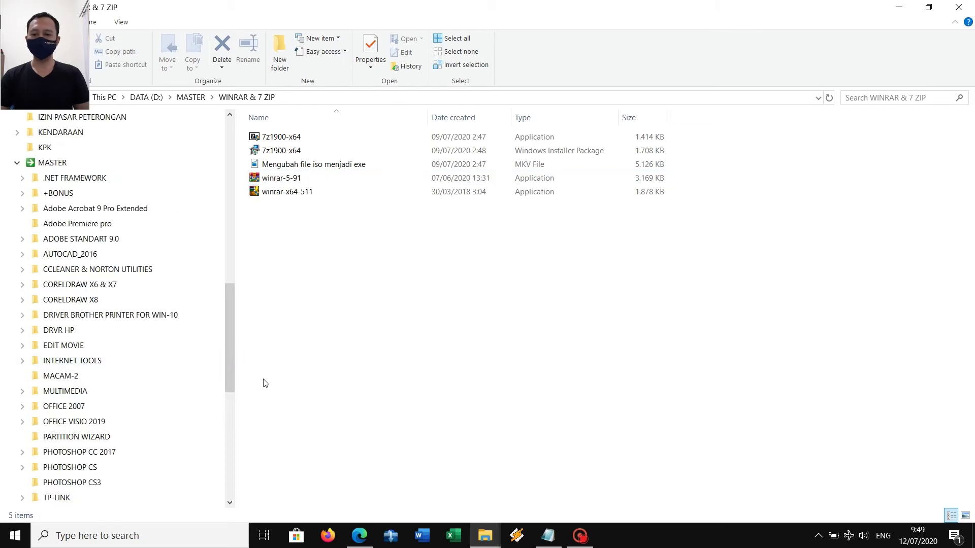
click(85, 303)
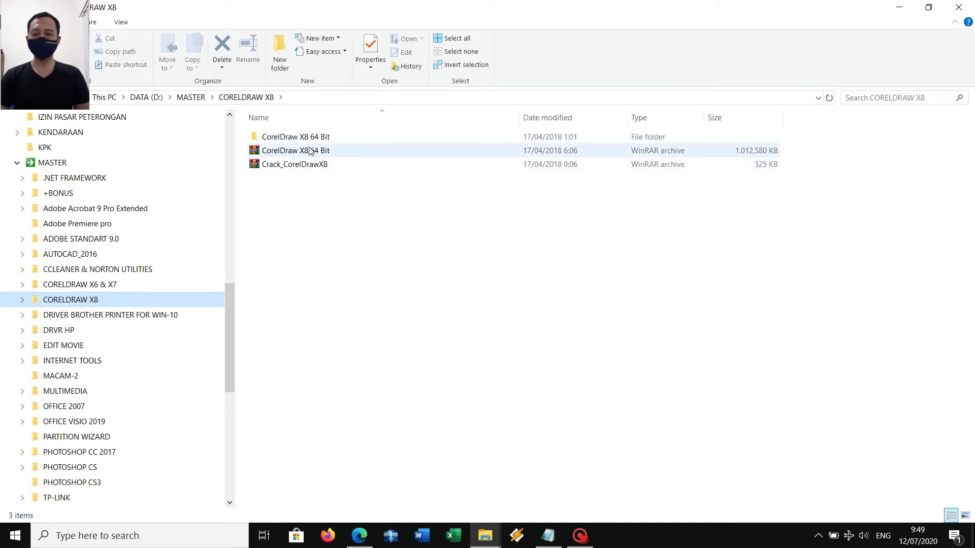
double_click(303, 137)
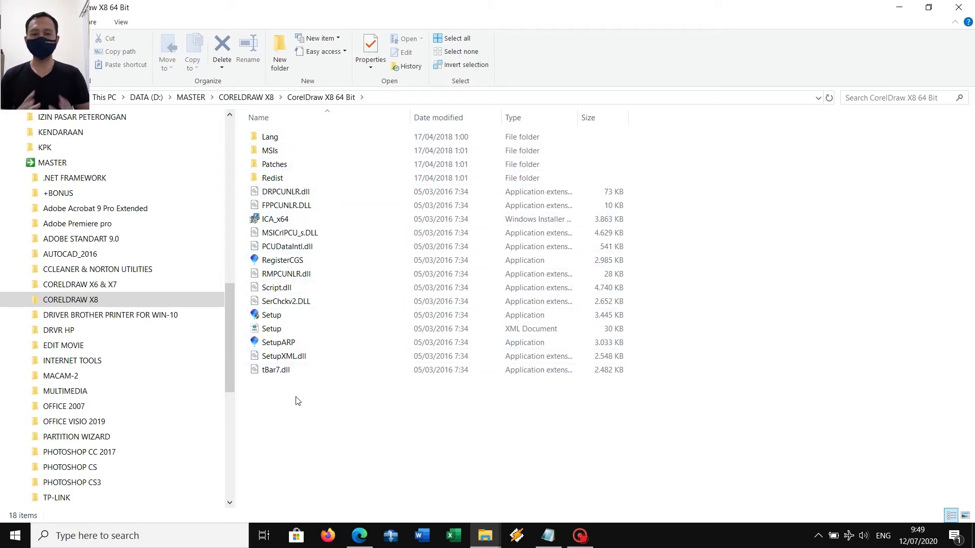
key(alt+Up)
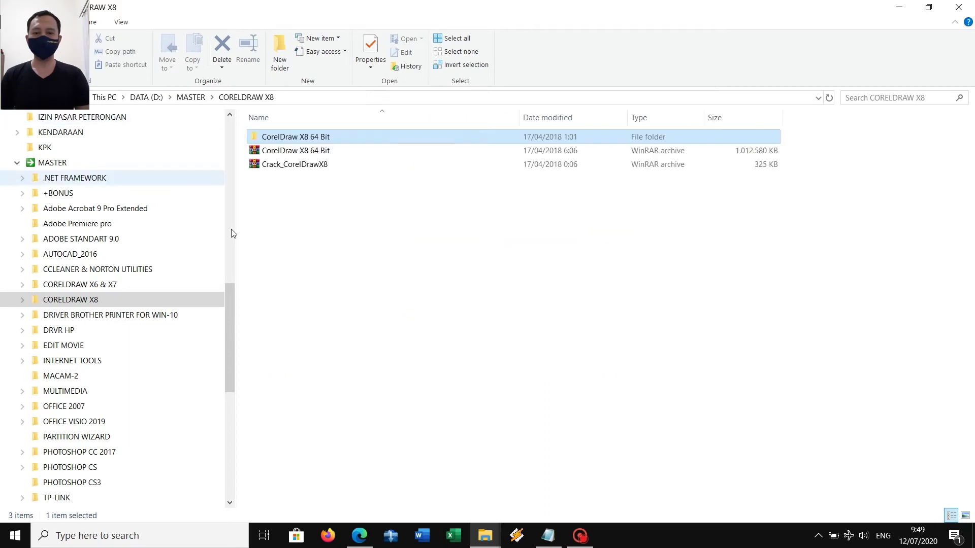
Step: Start adding the CorelDraw X8 64 Bit folder to a WinRAR archive and name it CorelDraw X8 64 Bit.iso
right_click(313, 138)
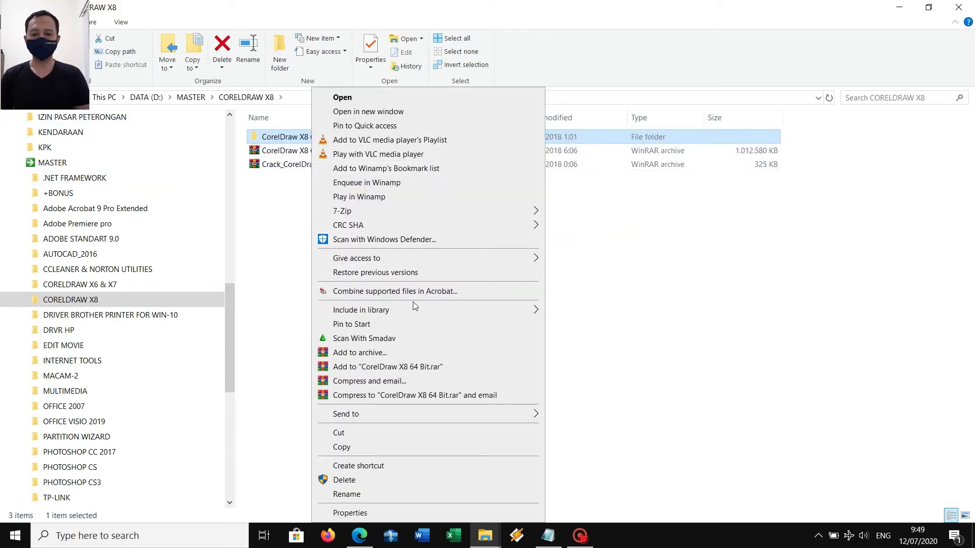
click(396, 353)
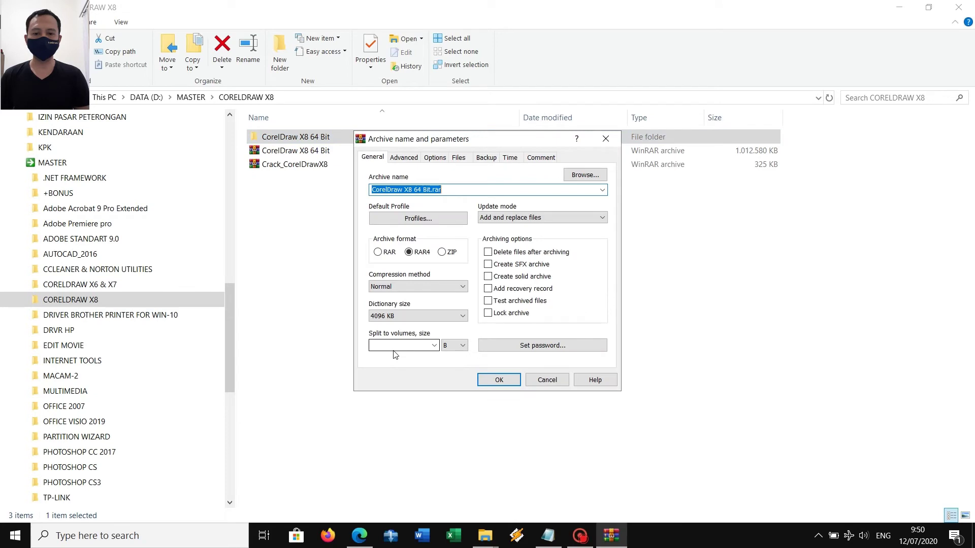
click(441, 189)
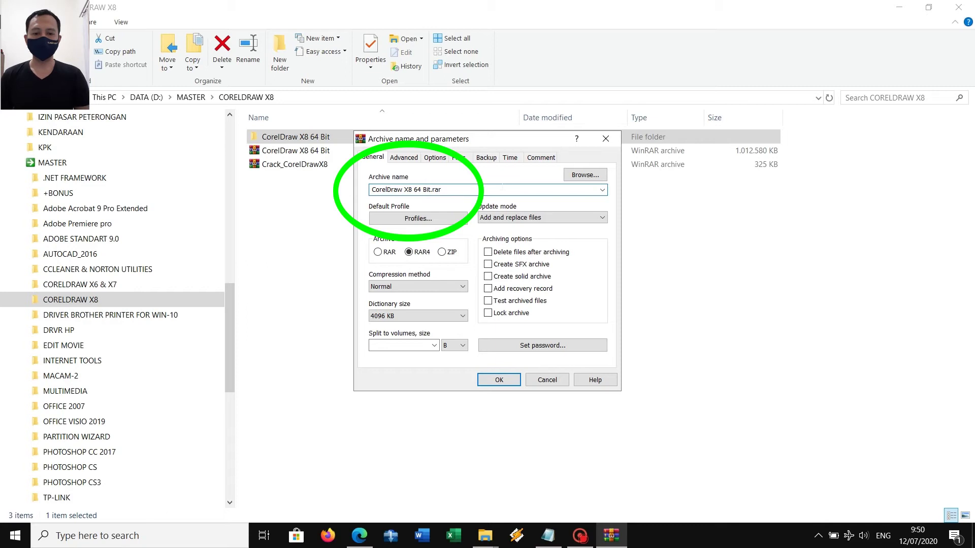
key(BackSpace)
key(BackSpace)
key(BackSpace)
text(iso)
click(603, 190)
click(602, 190)
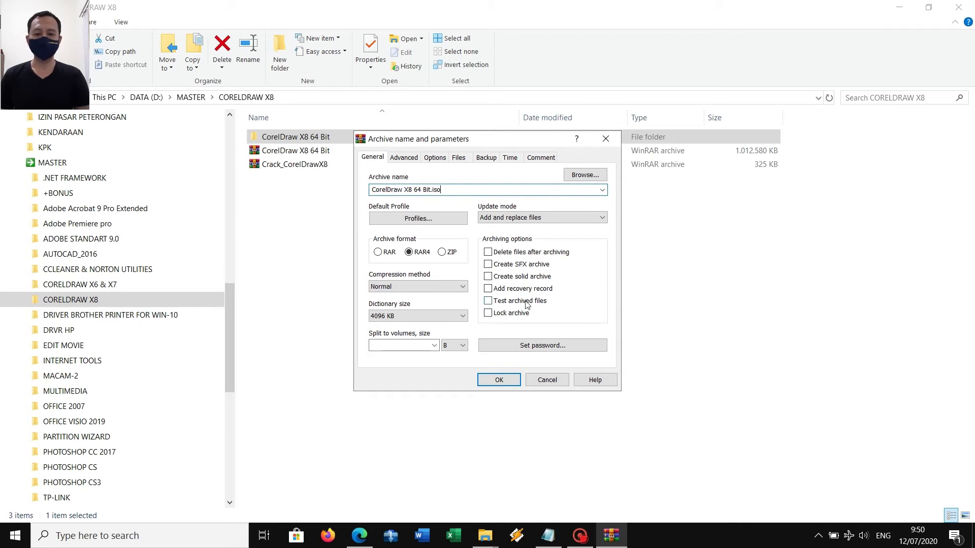
Step: Keep the compression method at Normal and create the archive in RAR4 format
click(446, 288)
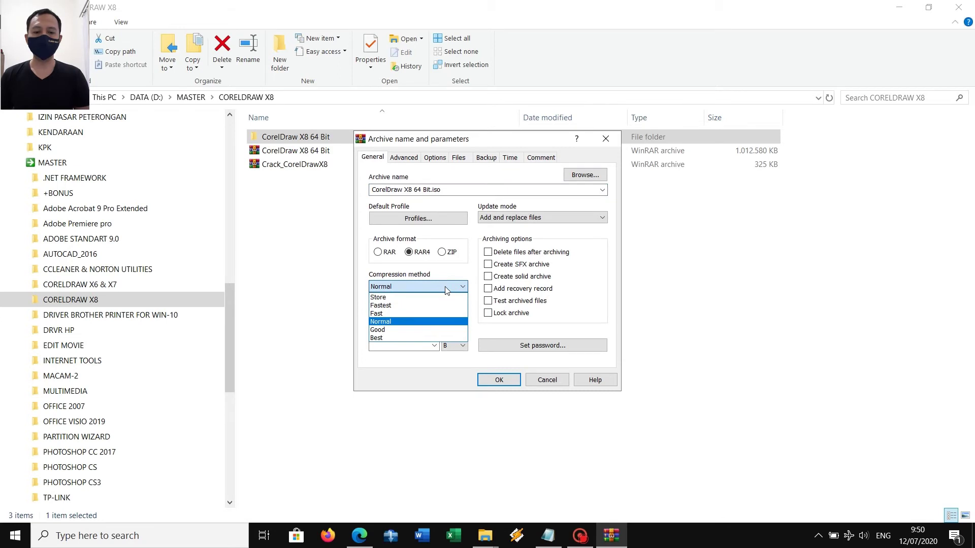
click(446, 289)
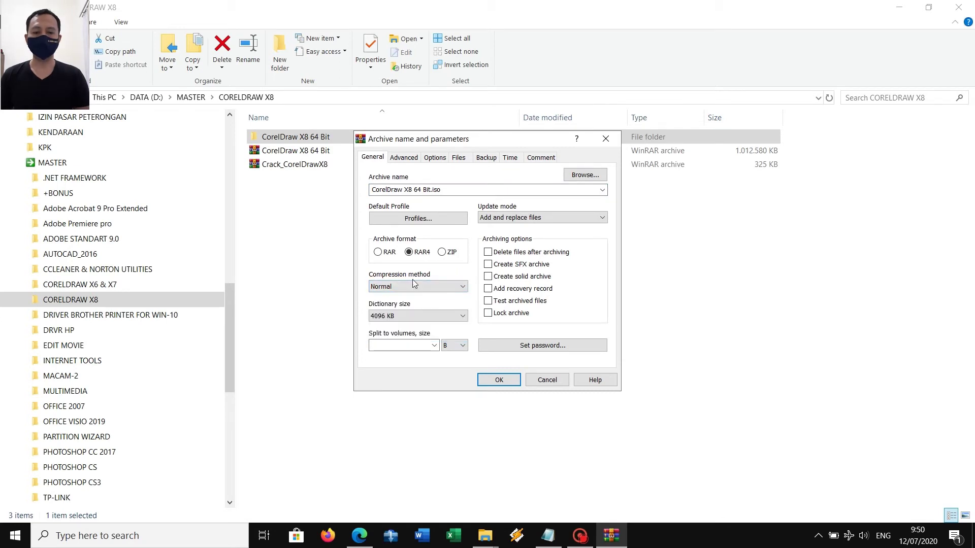
click(495, 380)
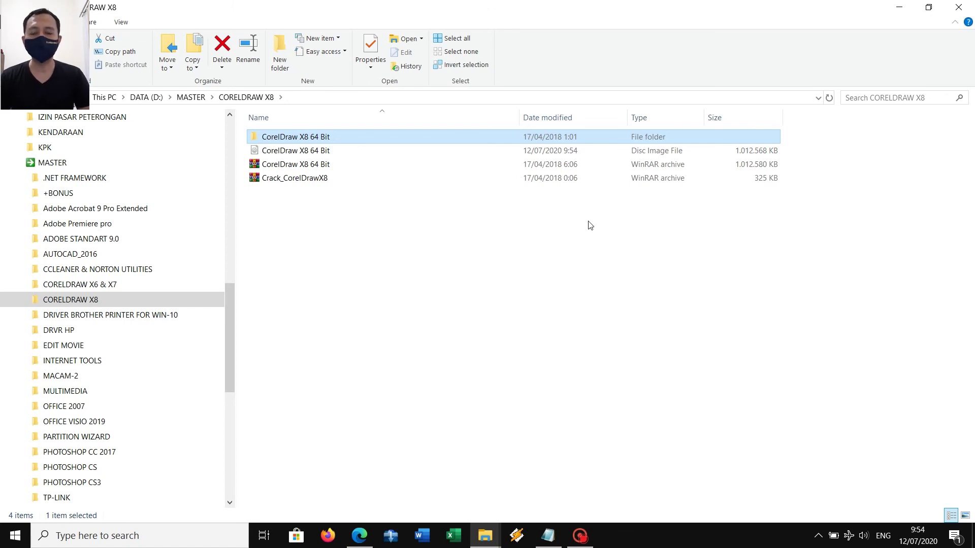
Step: Check the file type of the new CorelDraw X8 64 Bit disc image in its properties and close them
click(329, 151)
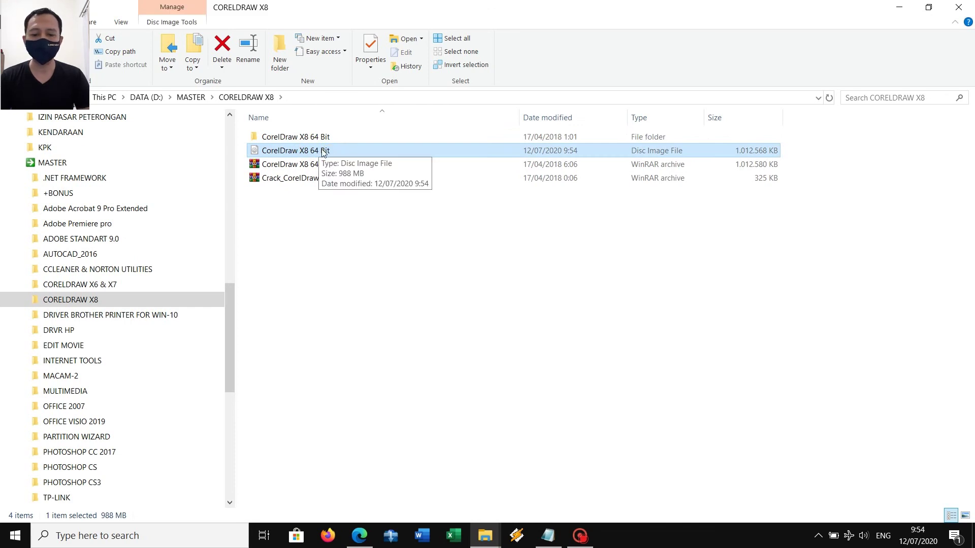
right_click(323, 152)
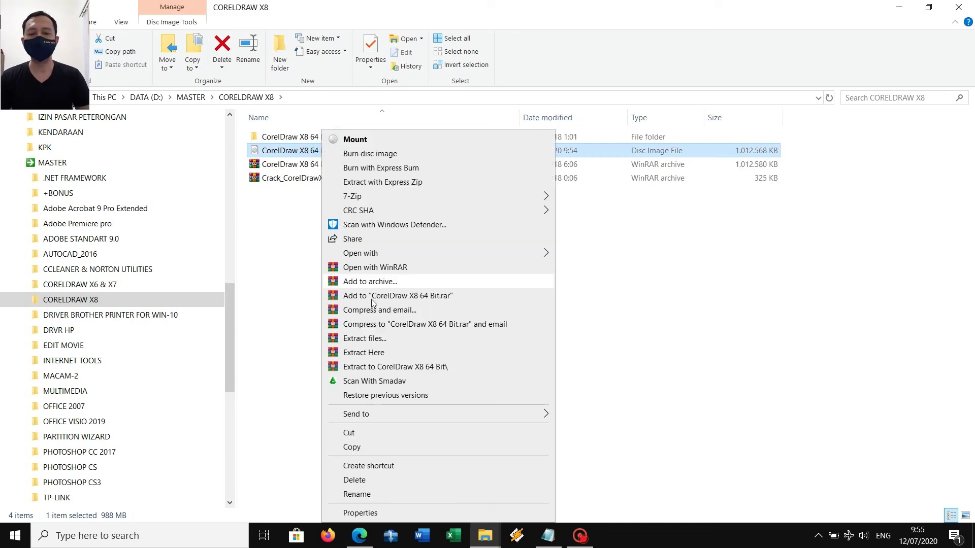
click(382, 515)
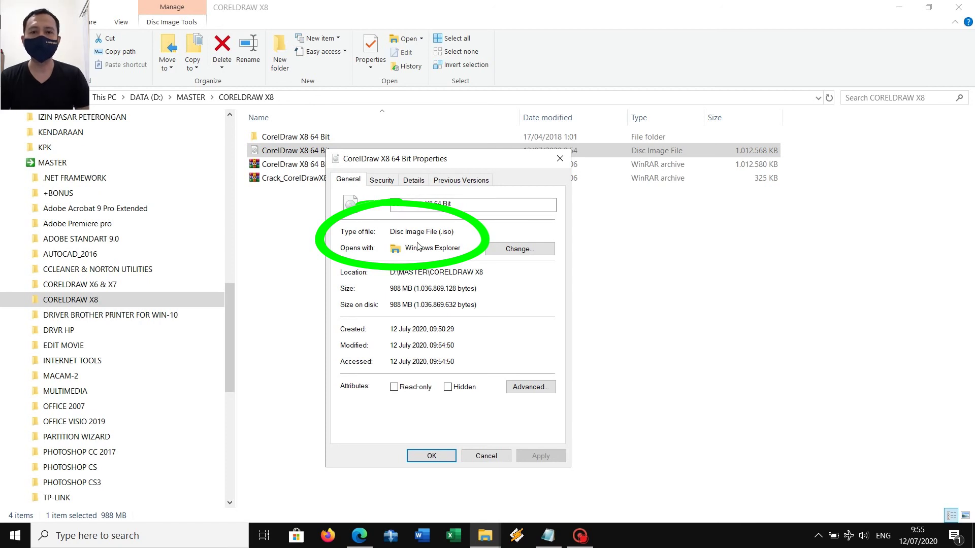
click(436, 456)
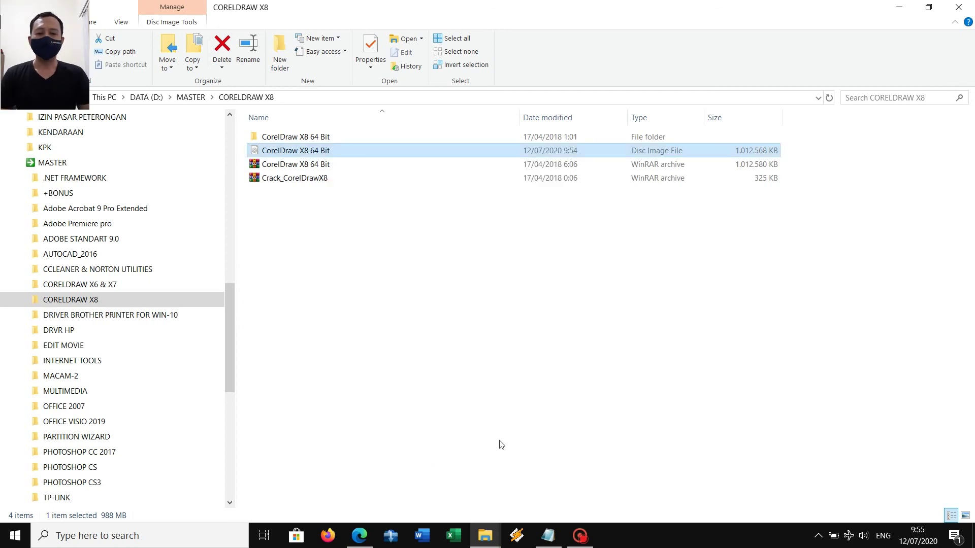